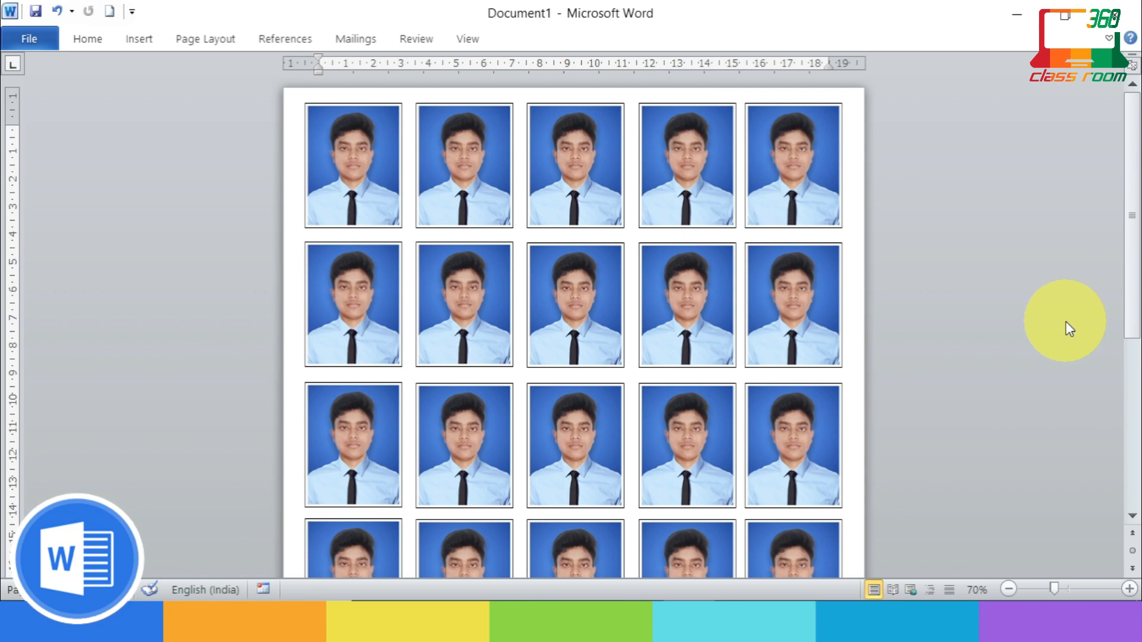
pyautogui.scroll(-1, 1028, 163)
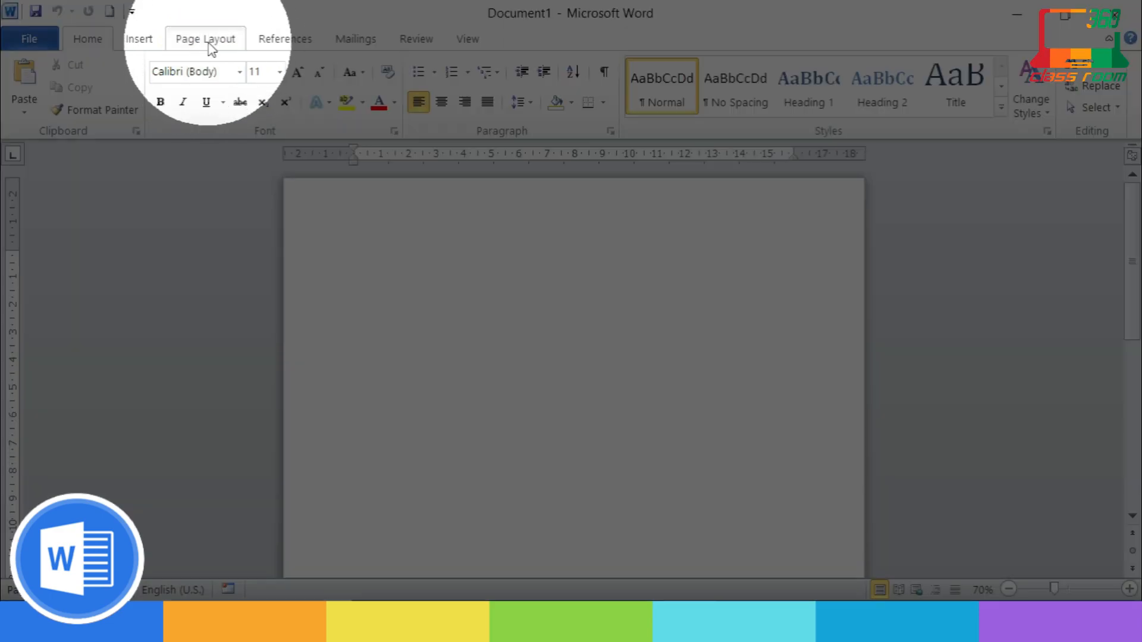
# Set the blank document's page size to A4 (21 cm x 29.7 cm)
pyautogui.click(211, 50)
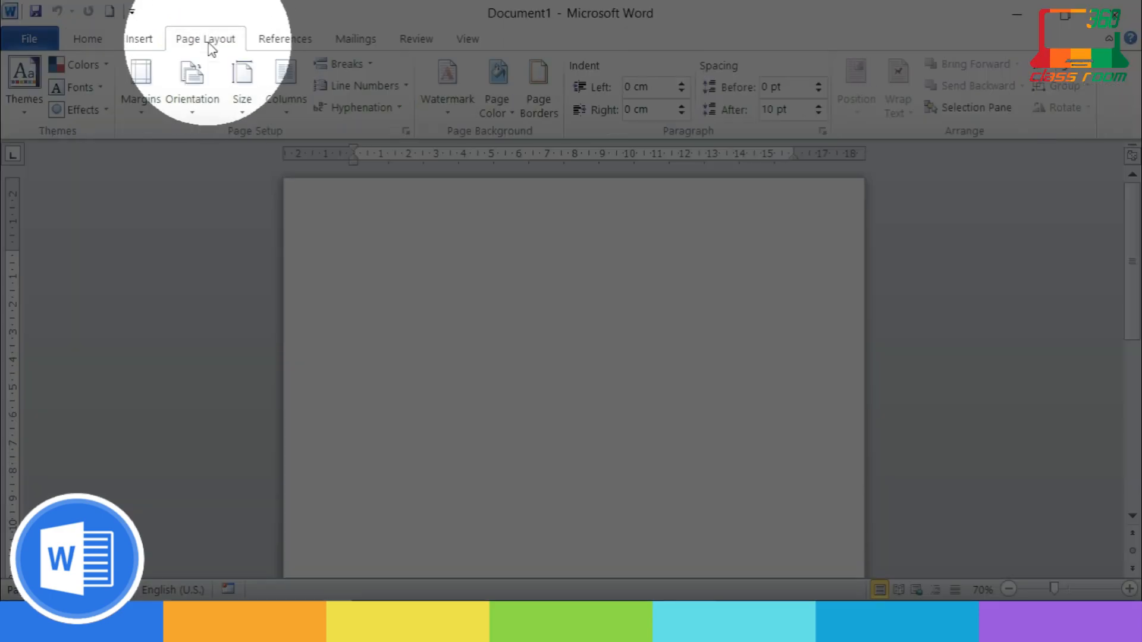
pyautogui.click(245, 101)
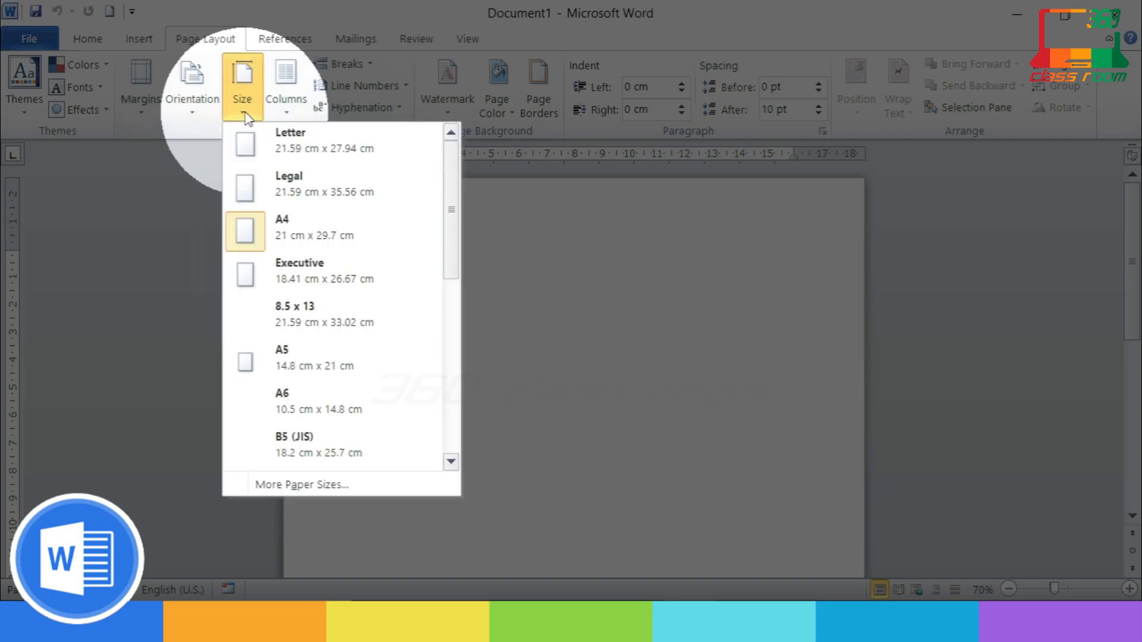
pyautogui.click(280, 235)
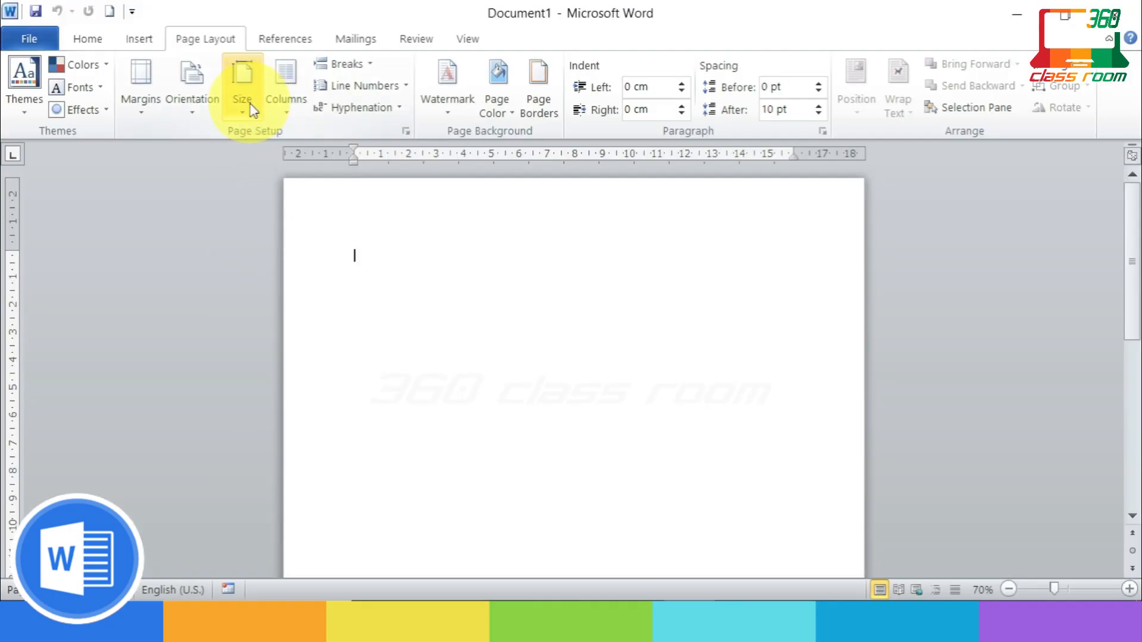
pyautogui.click(242, 99)
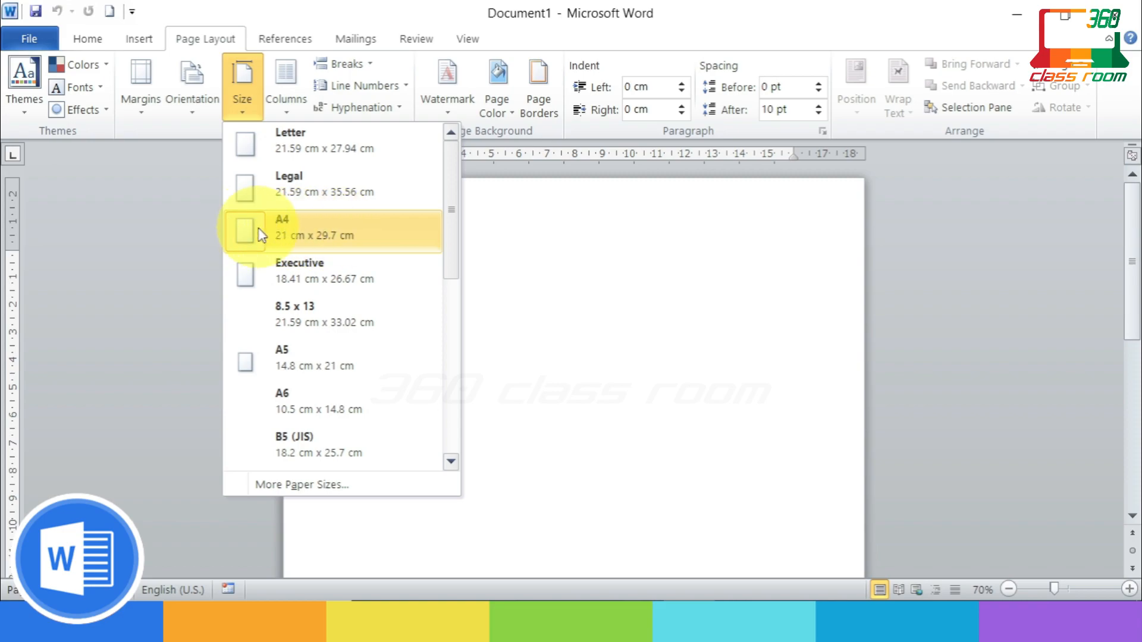
pyautogui.click(375, 237)
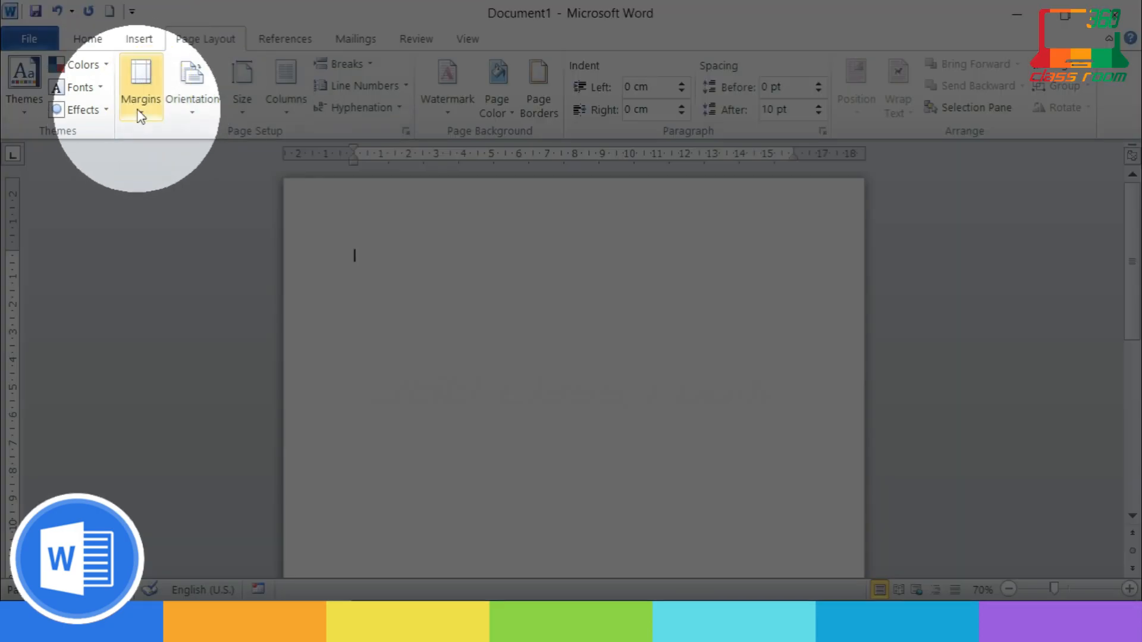
# Apply the Narrow margin preset, 1.27 cm on all sides, to the page
pyautogui.click(140, 110)
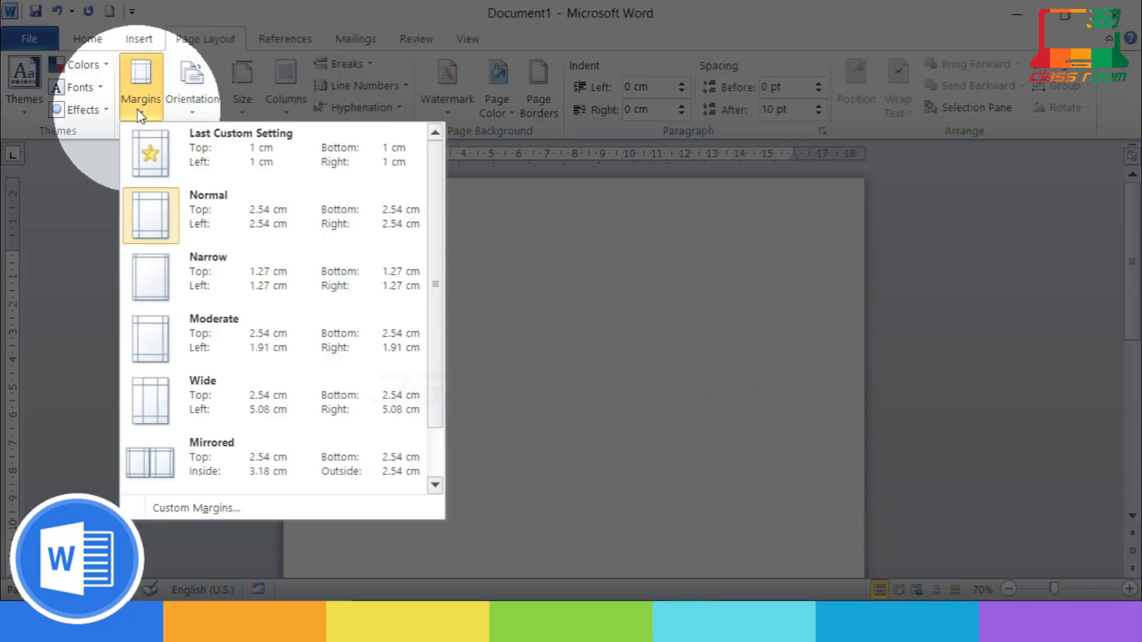
pyautogui.click(167, 290)
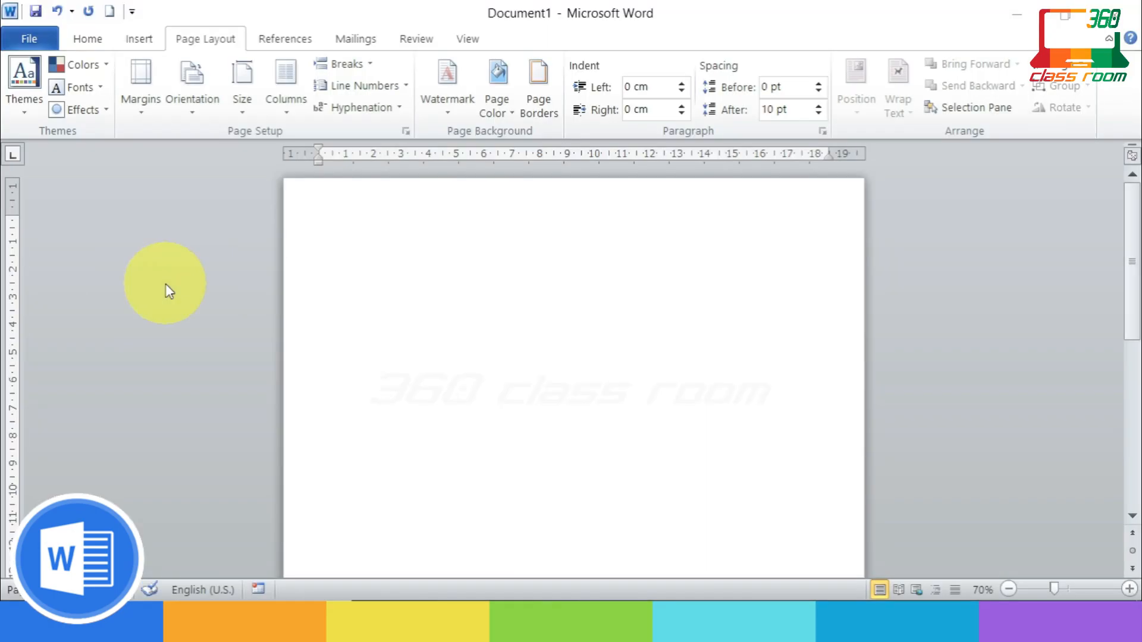
pyautogui.click(141, 96)
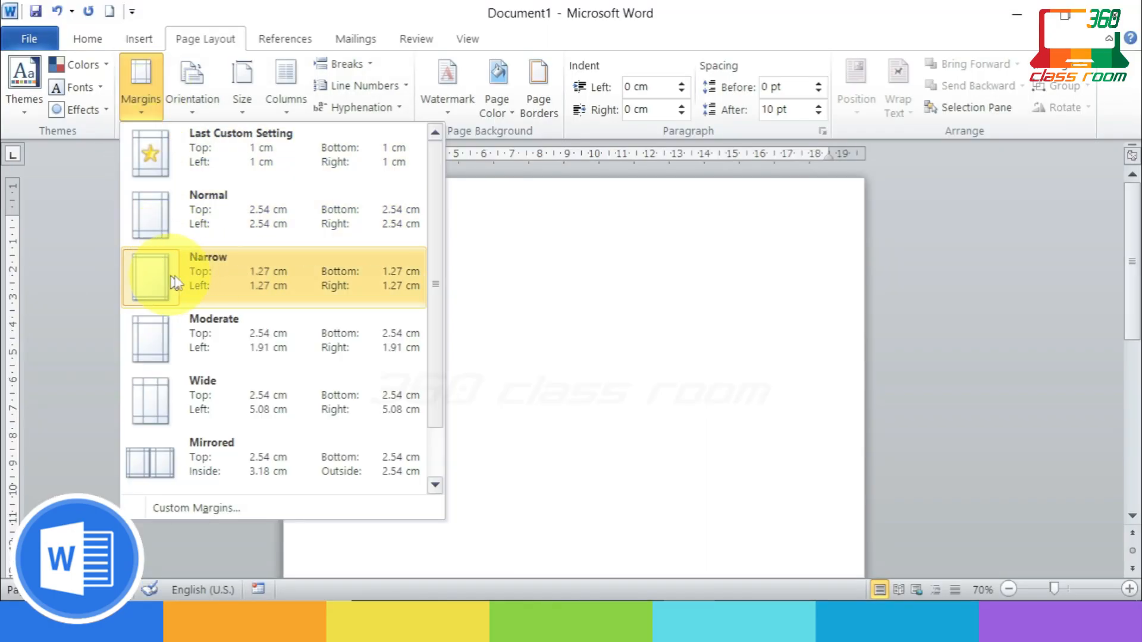
pyautogui.click(227, 282)
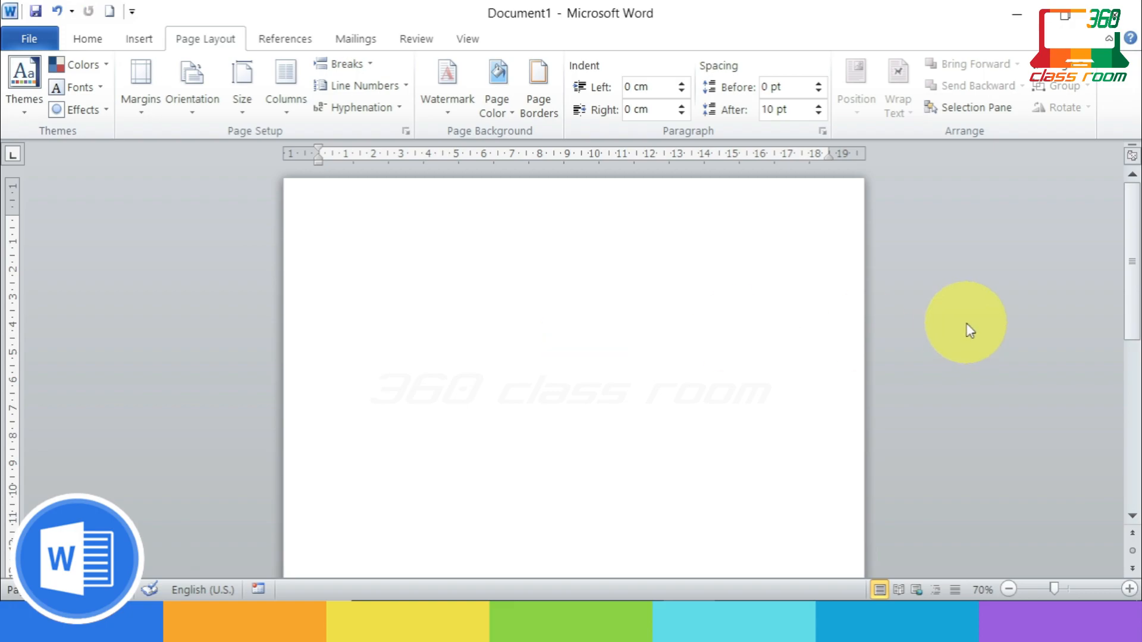
# Switch to the passport size photo folder in File Explorer and preview the image "student photo s - Copy (2)"
pyautogui.click(476, 620)
pyautogui.click(437, 547)
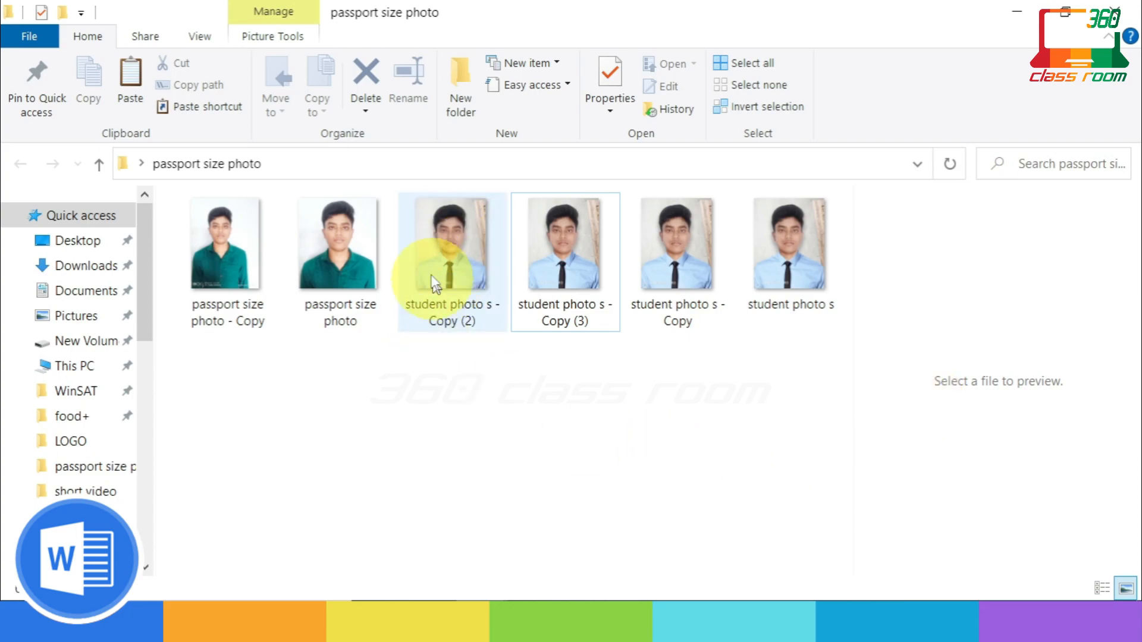
pyautogui.click(449, 289)
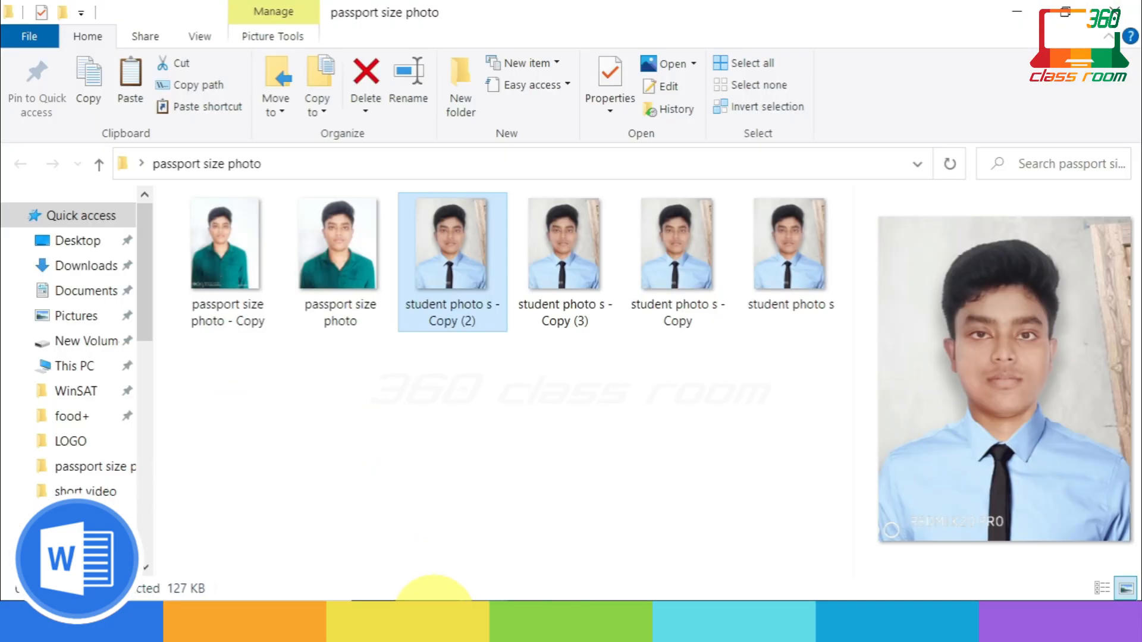
# Switch to remove.bg in Chrome, upload "student photo s - Copy (2)" from the passport size photo folder, and download the background-removed preview image
pyautogui.moveTo(446, 618)
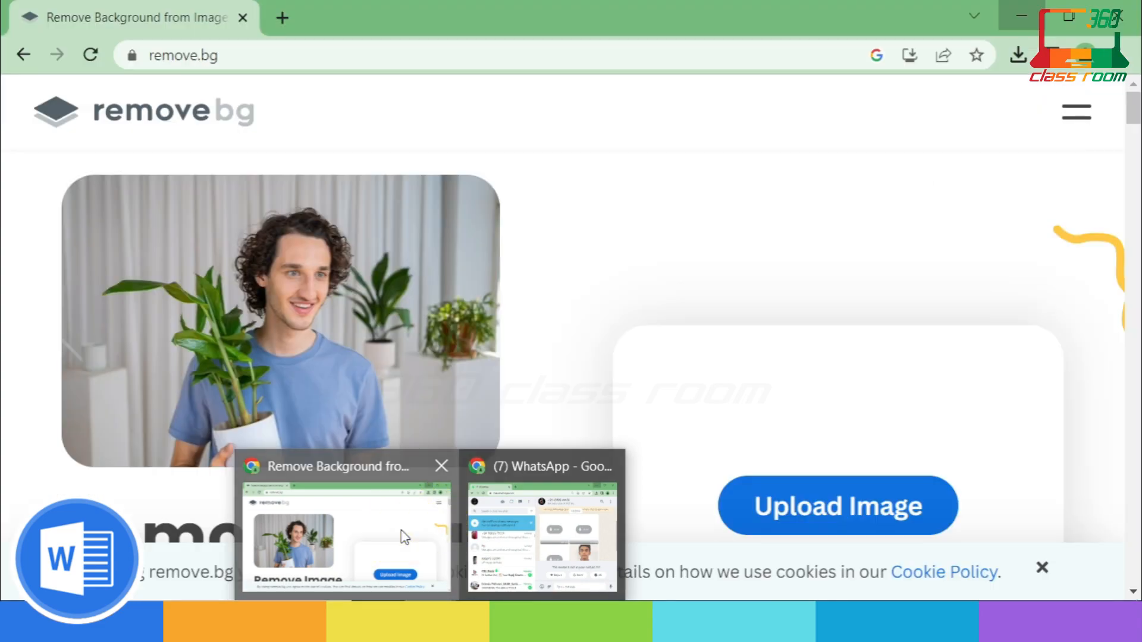
pyautogui.click(402, 533)
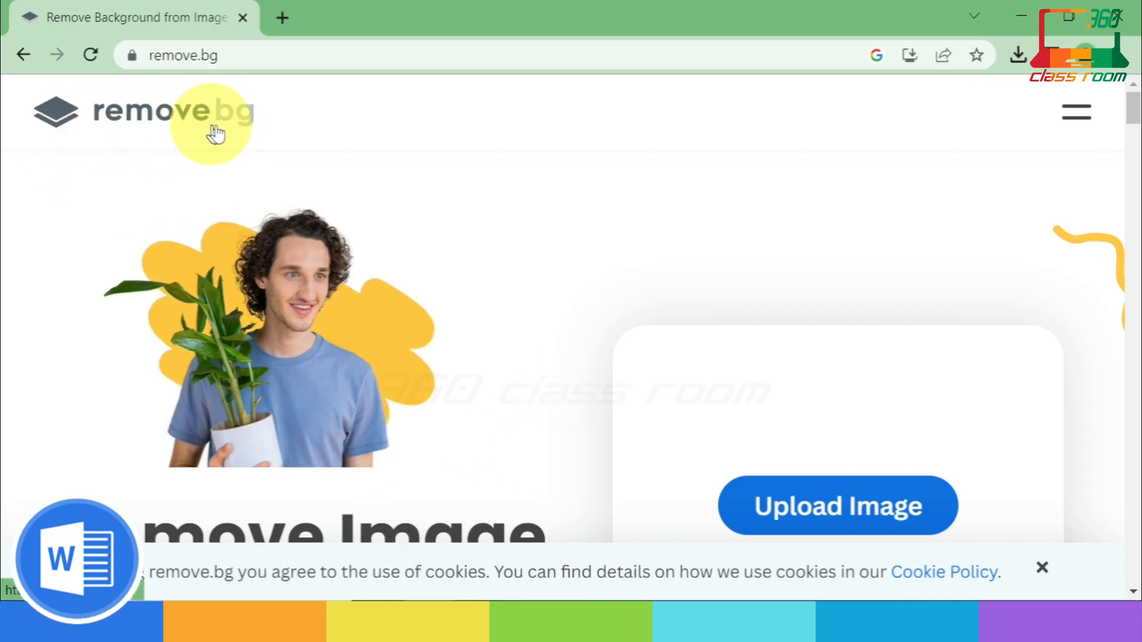
pyautogui.scroll(-5, 826, 237)
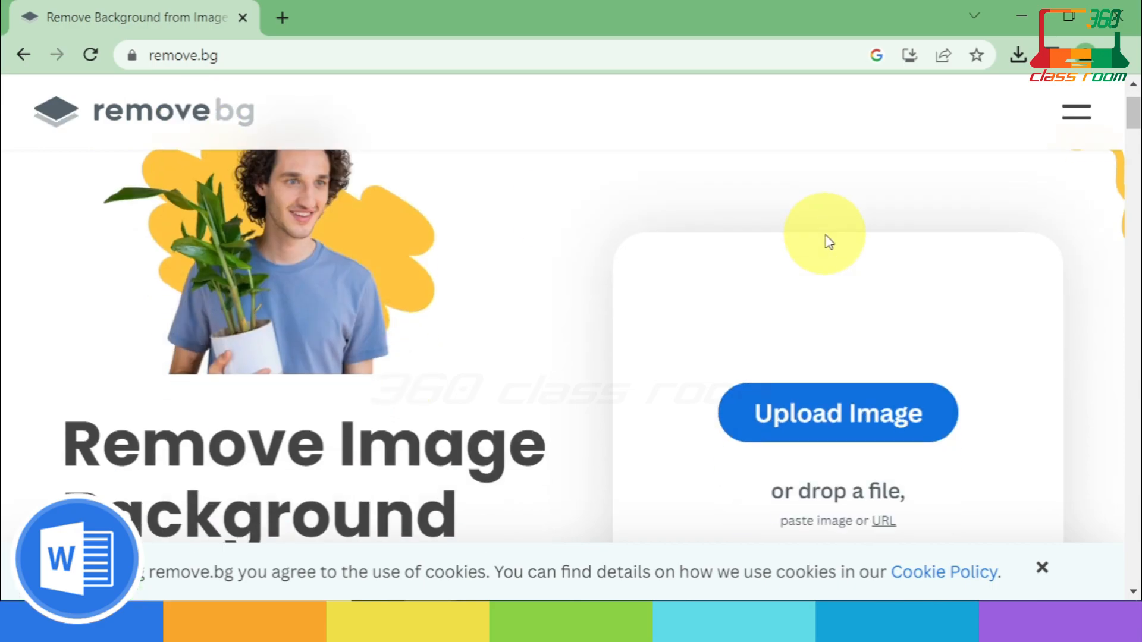
pyautogui.scroll(2, 839, 214)
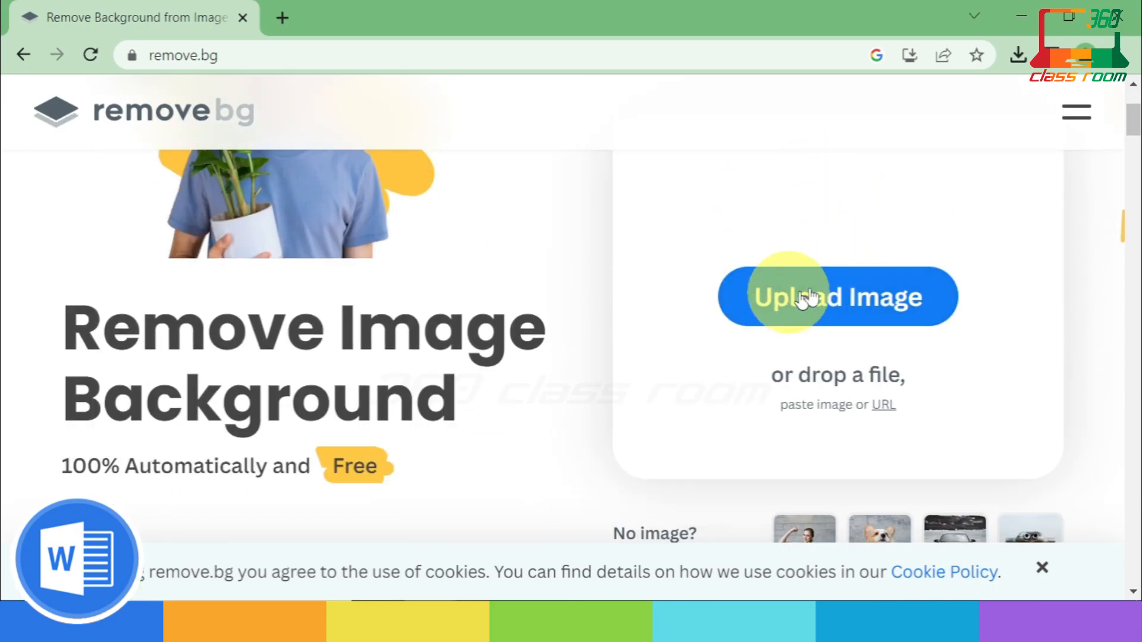
pyautogui.click(840, 314)
pyautogui.click(467, 202)
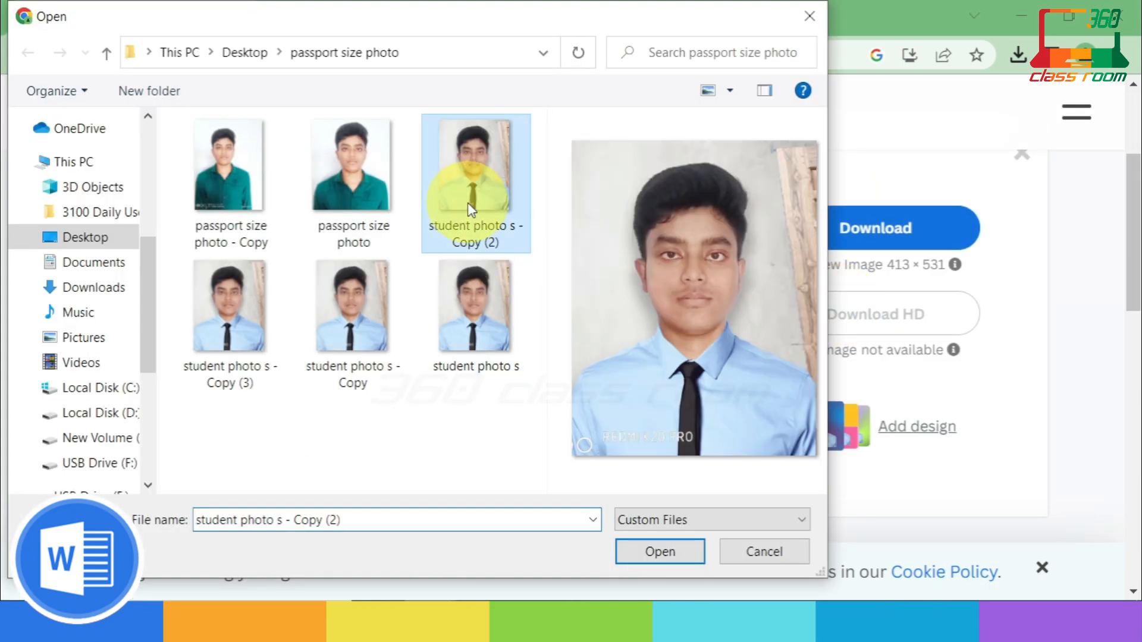
pyautogui.click(661, 559)
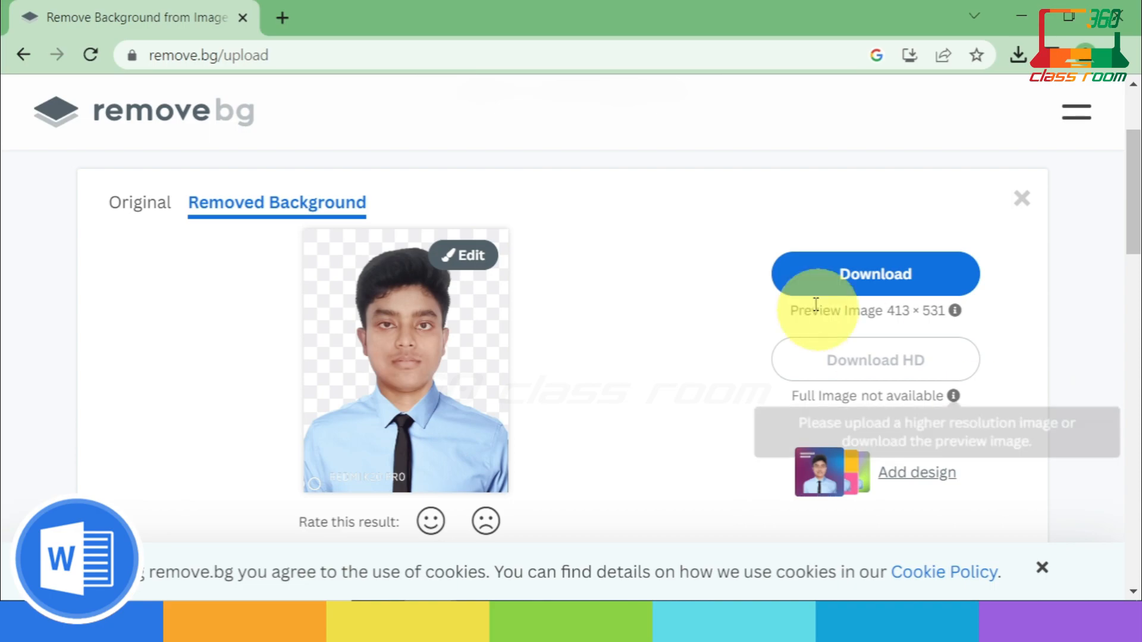
pyautogui.click(871, 279)
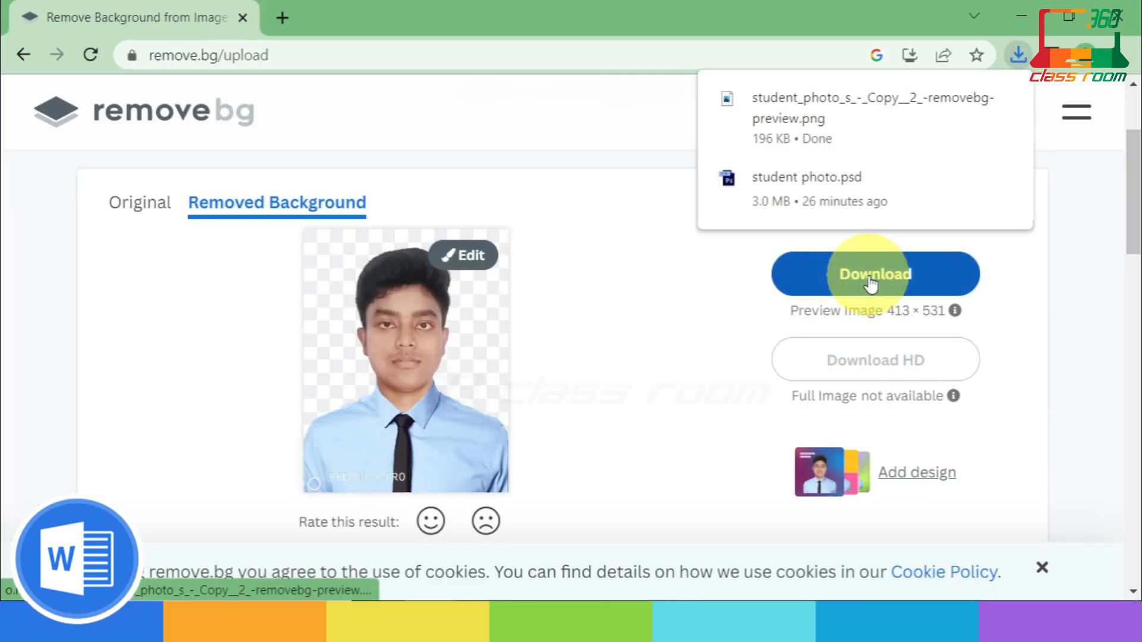
pyautogui.click(1102, 321)
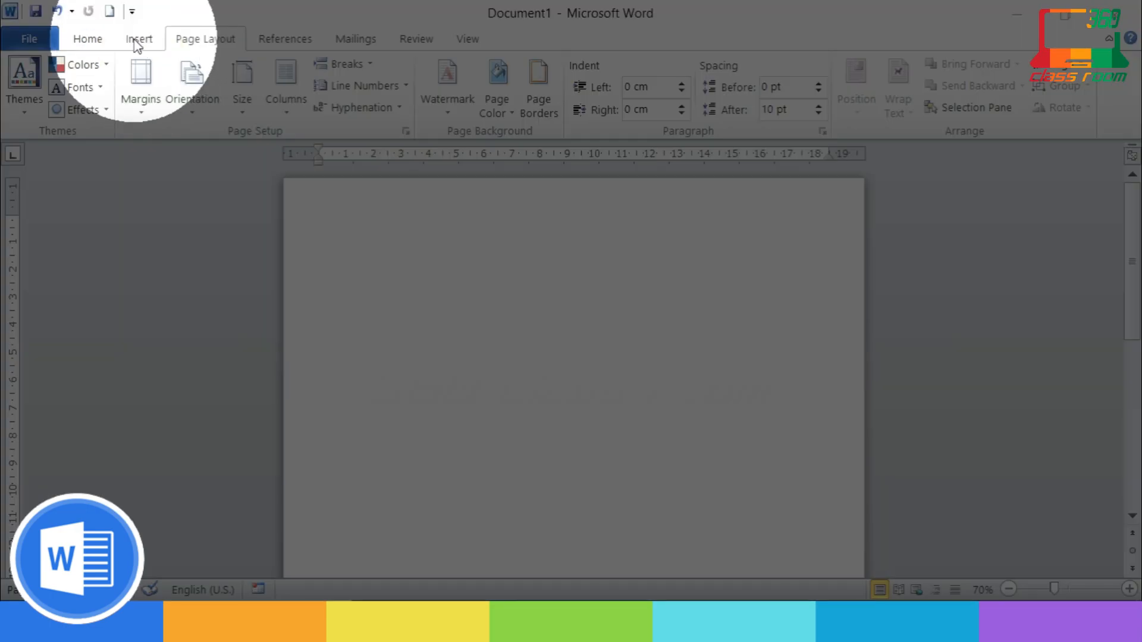
# Back in Word, insert the background-removed picture "student_photo_s_-_Copy__2_-removebg-preview" from the Desktop's passport size photo folder
pyautogui.click(136, 41)
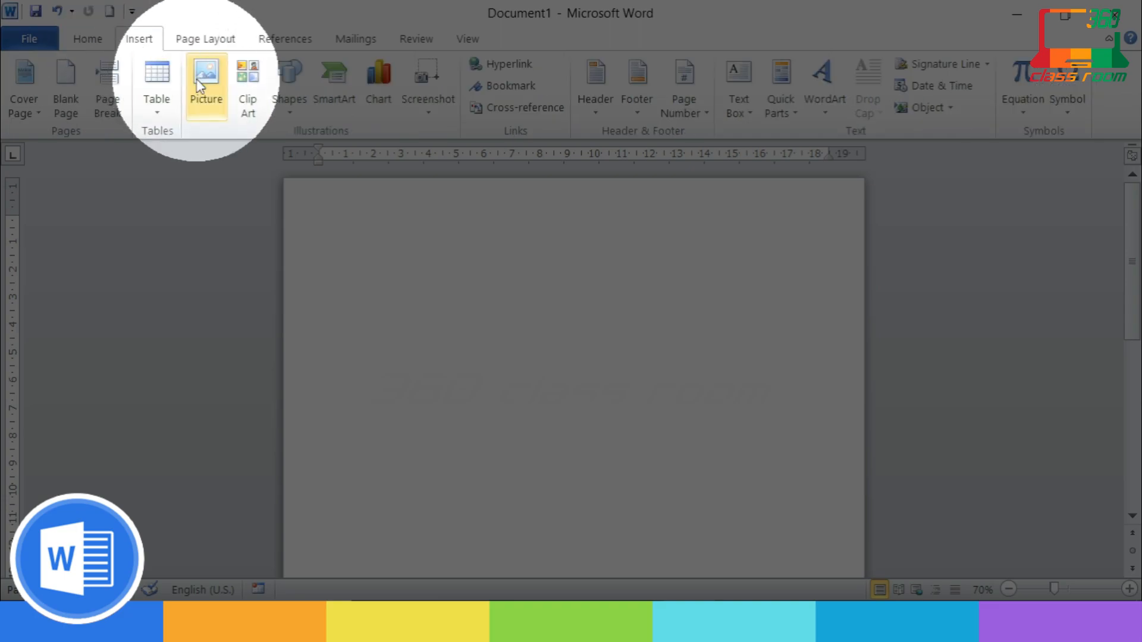
pyautogui.click(213, 101)
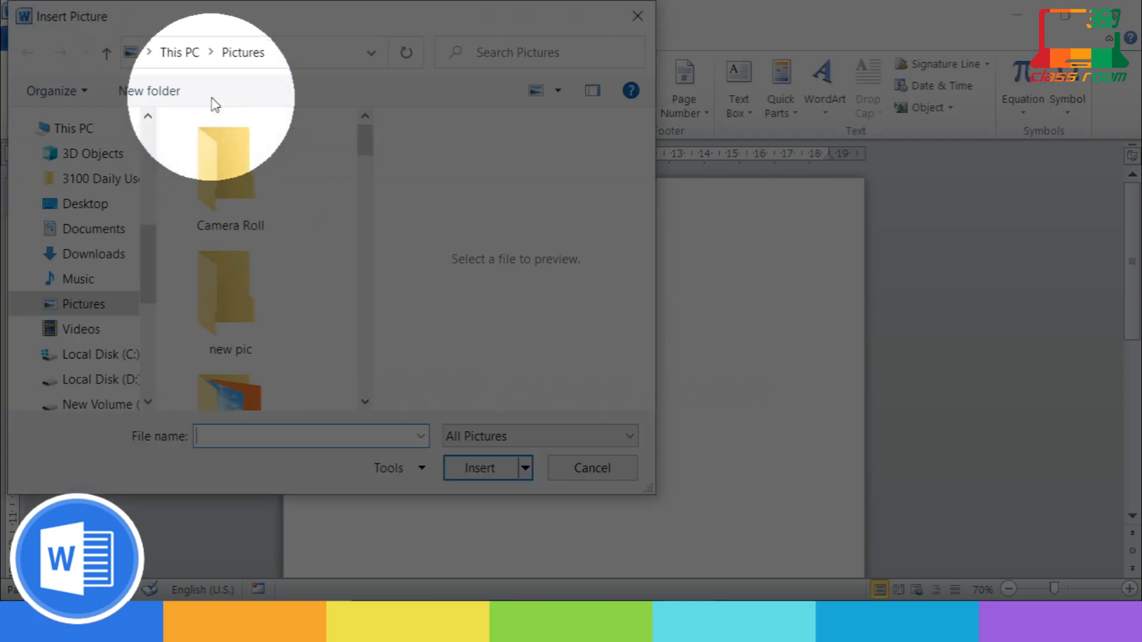
pyautogui.click(89, 203)
pyautogui.doubleClick(262, 222)
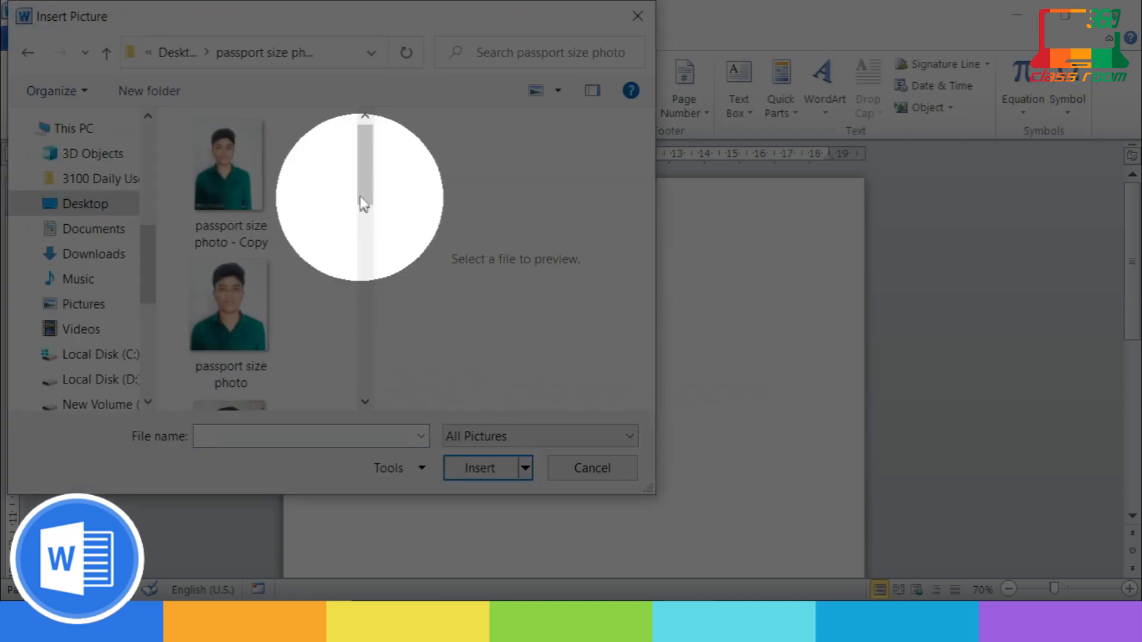
pyautogui.moveTo(363, 192); pyautogui.dragTo(362, 375)
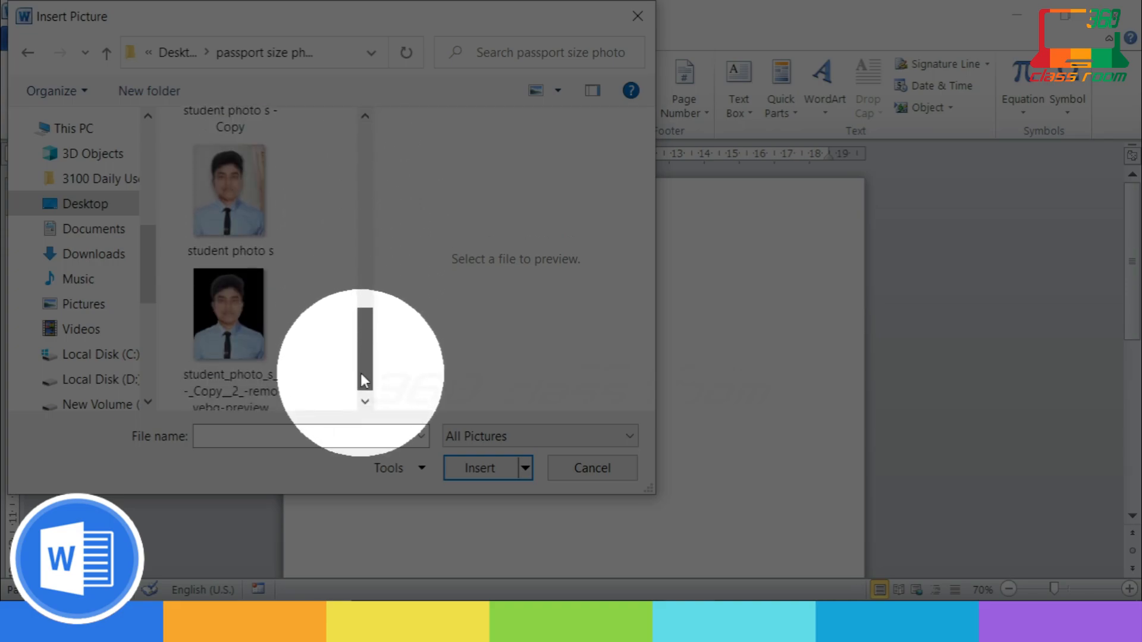
pyautogui.click(231, 332)
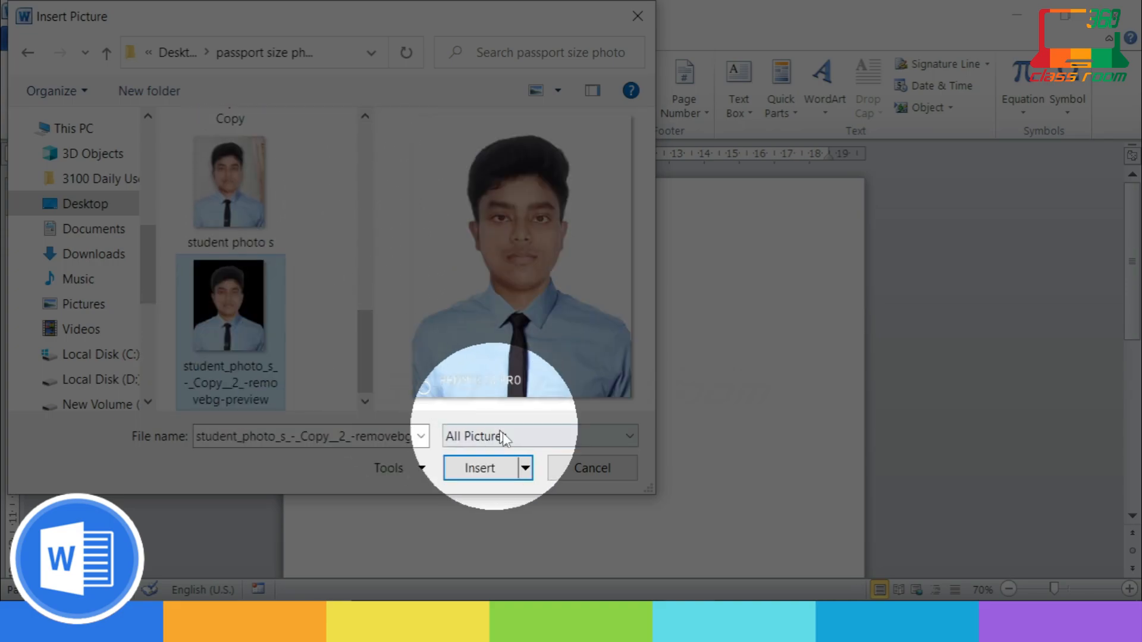
pyautogui.click(479, 467)
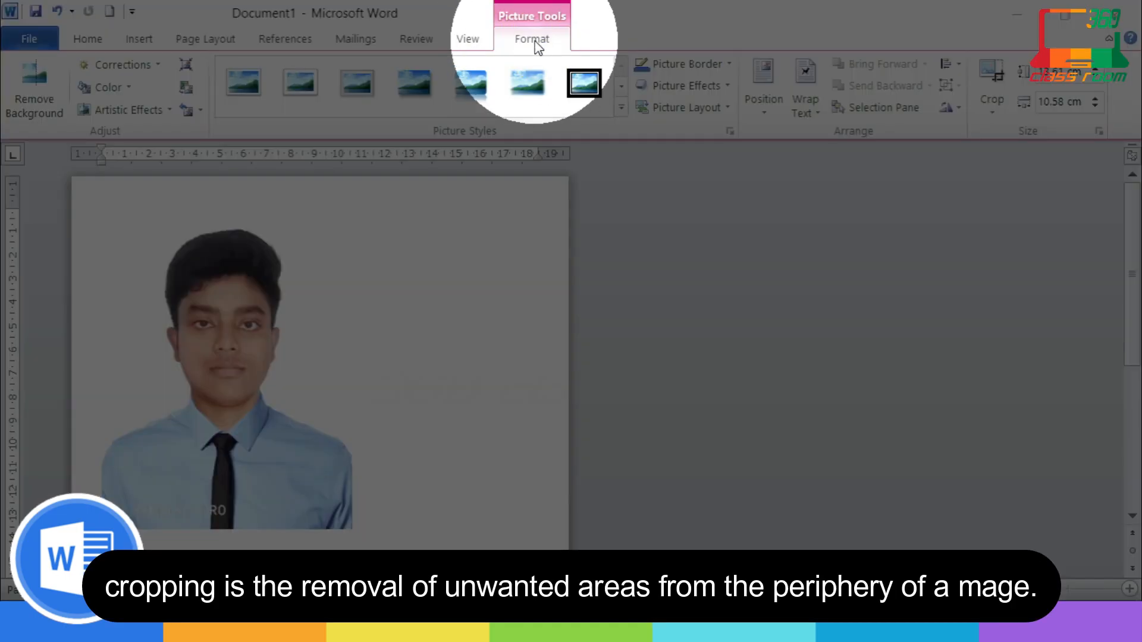
# Crop the inserted photo, cutting off the strip with the watermark at its bottom and a thin strip at its top
pyautogui.click(992, 104)
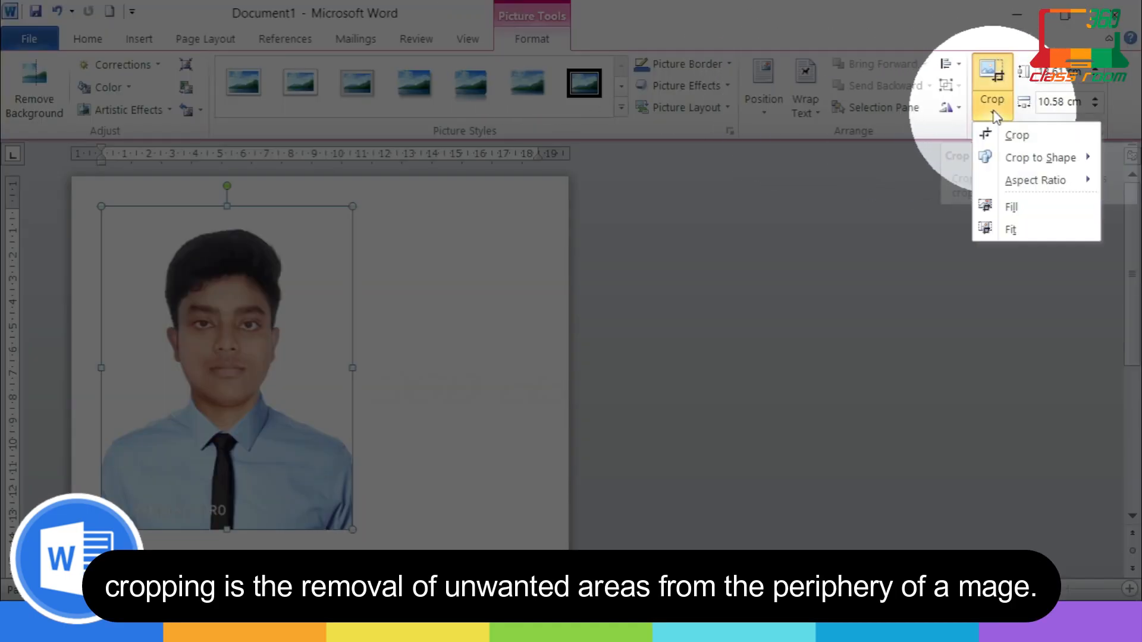
pyautogui.click(997, 141)
pyautogui.moveTo(226, 529); pyautogui.dragTo(226, 500)
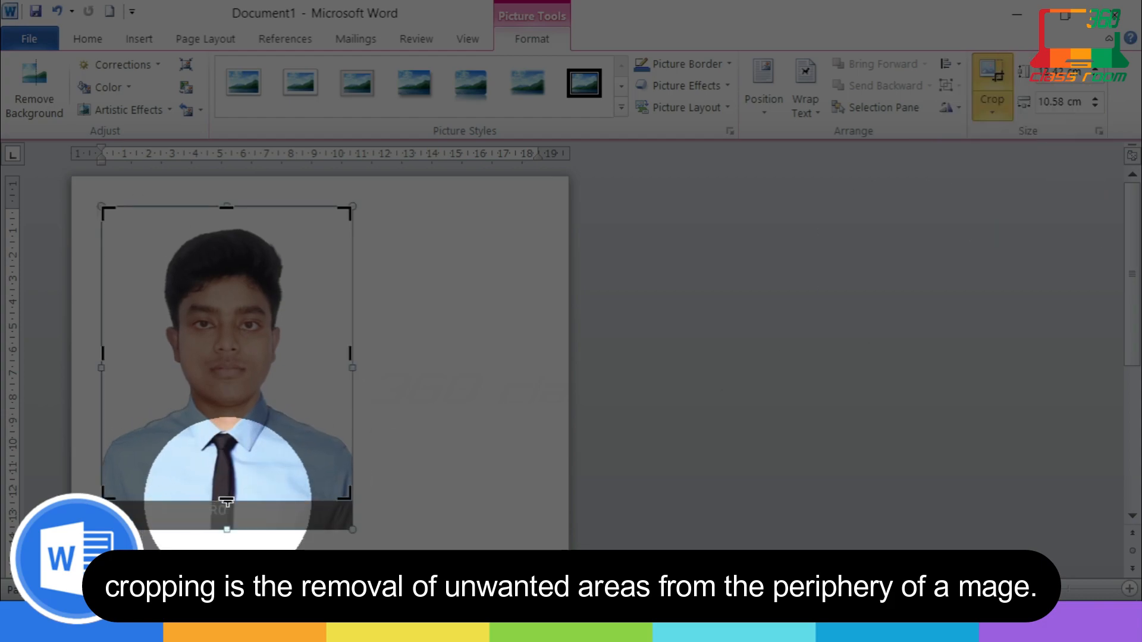
pyautogui.moveTo(226, 207); pyautogui.dragTo(226, 217)
pyautogui.click(389, 438)
pyautogui.click(992, 89)
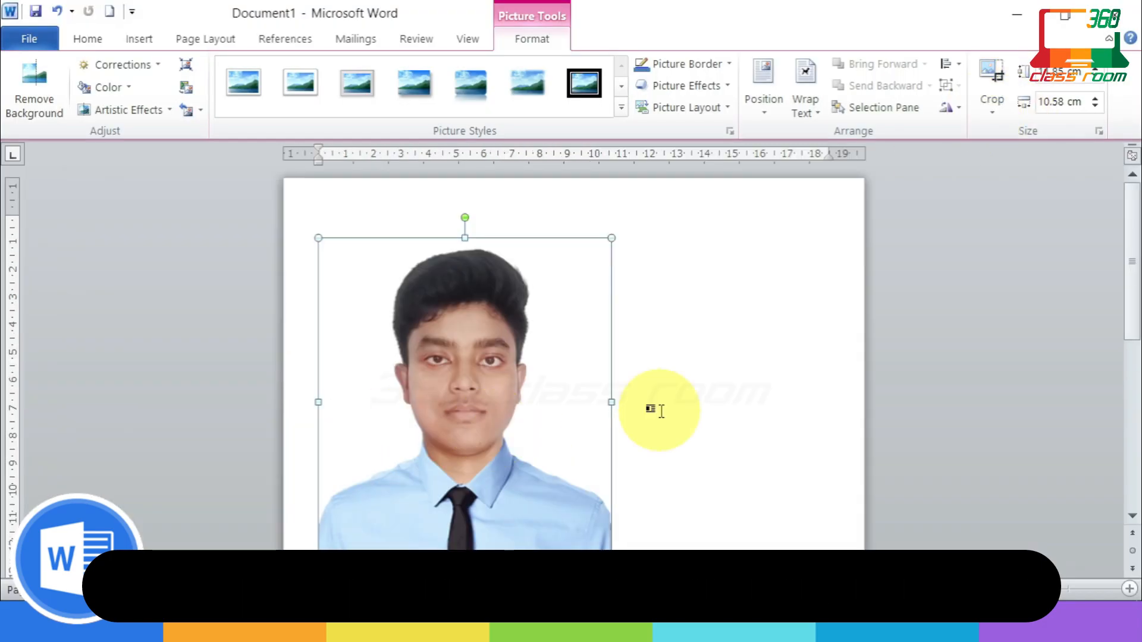
# Set the photo's text wrapping to Through
pyautogui.rightClick(511, 382)
pyautogui.moveTo(531, 324)
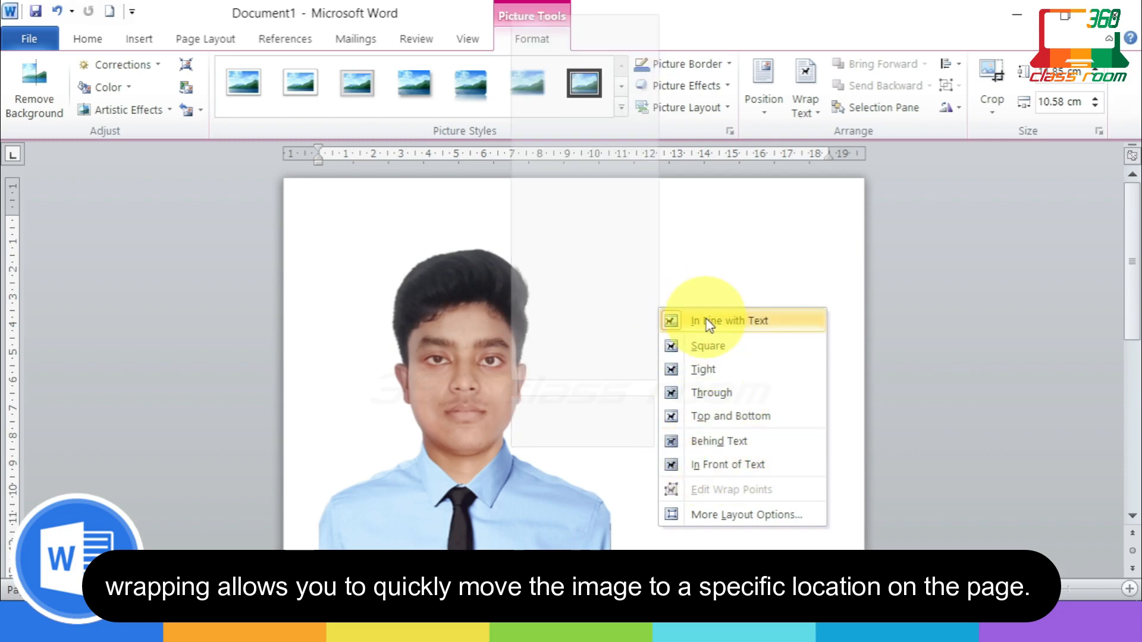
pyautogui.click(711, 391)
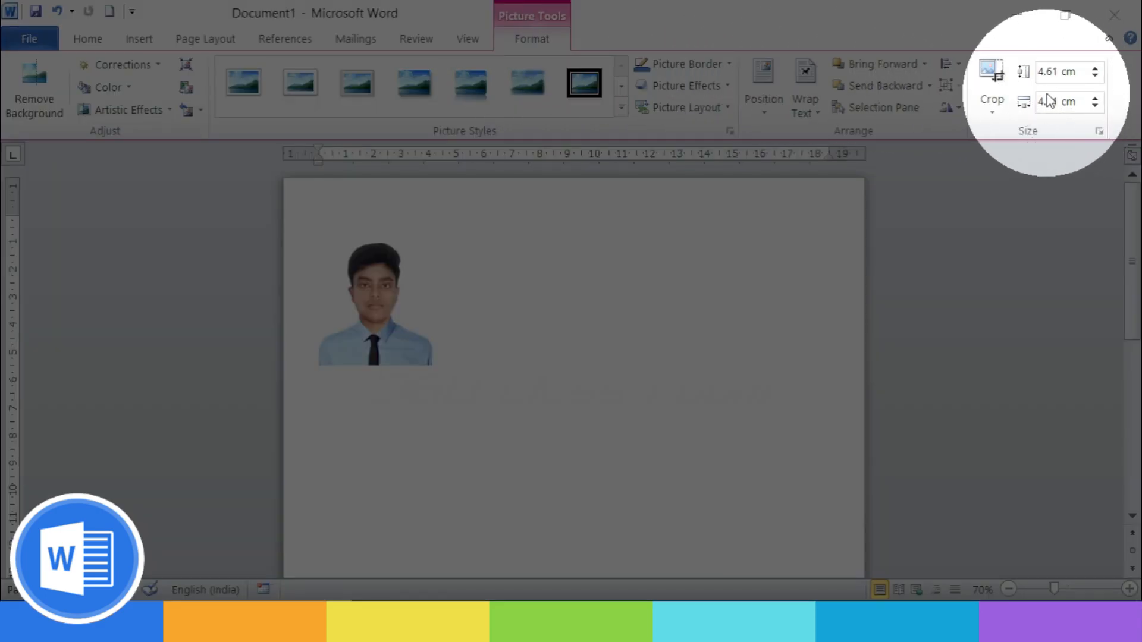
# Set the photo's height to 4.5 cm and its width to 3.5 cm
pyautogui.click(1056, 73)
pyautogui.click(1057, 72)
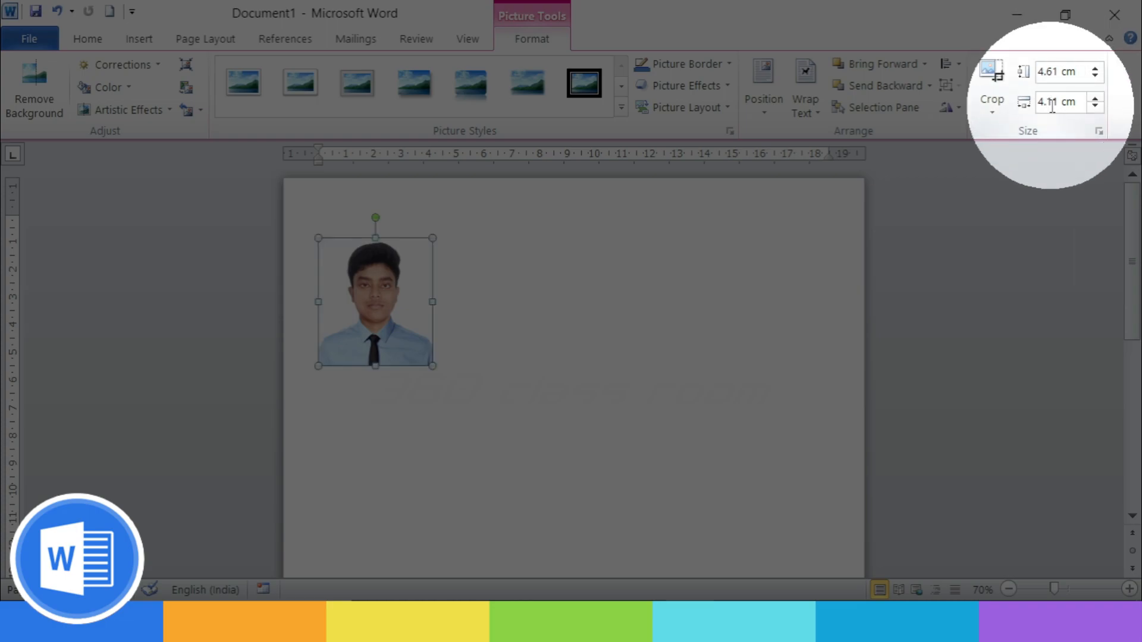
pyautogui.press('BackSpace')
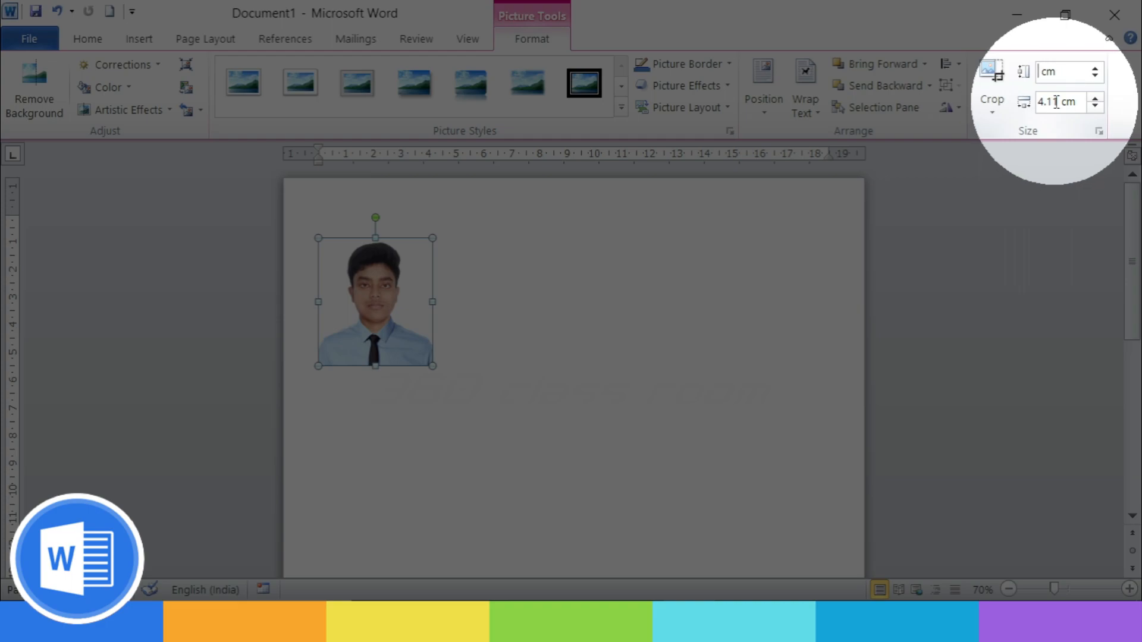
pyautogui.press('Return')
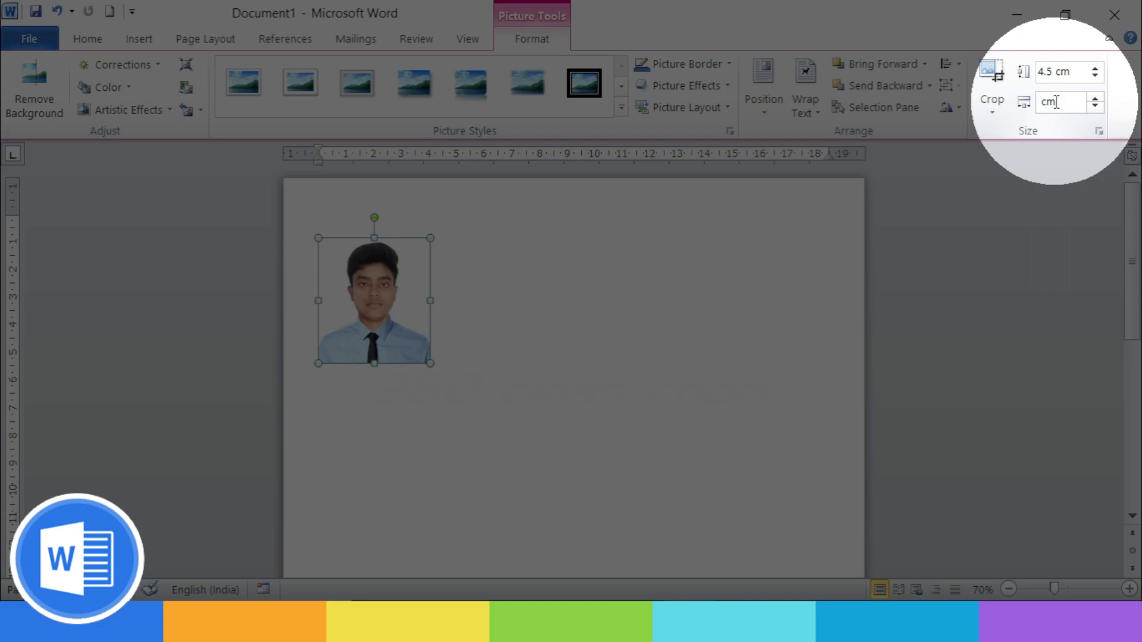
pyautogui.press('Return')
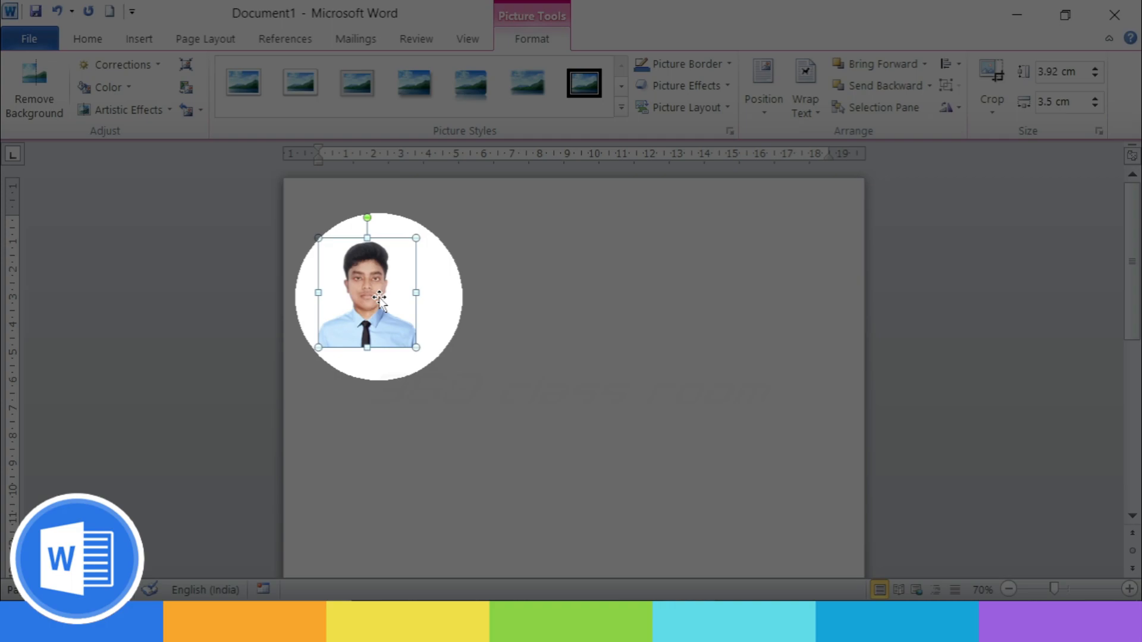
# Draw a rectangle about 3.93 cm high and 3.51 cm wide exactly over the photo
pyautogui.click(148, 42)
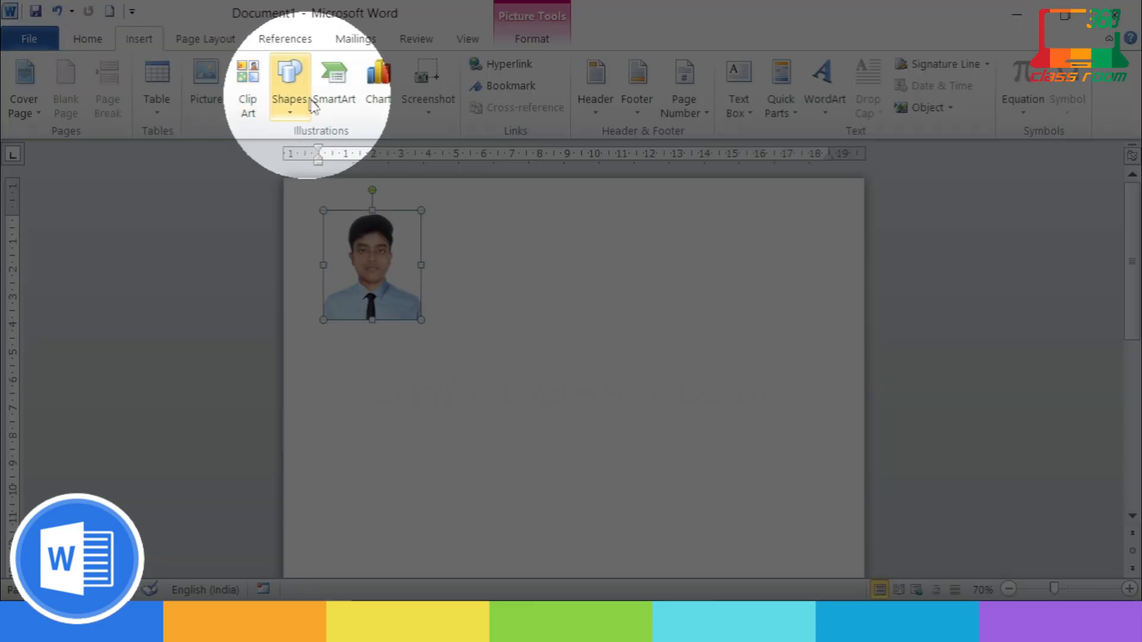
pyautogui.click(287, 112)
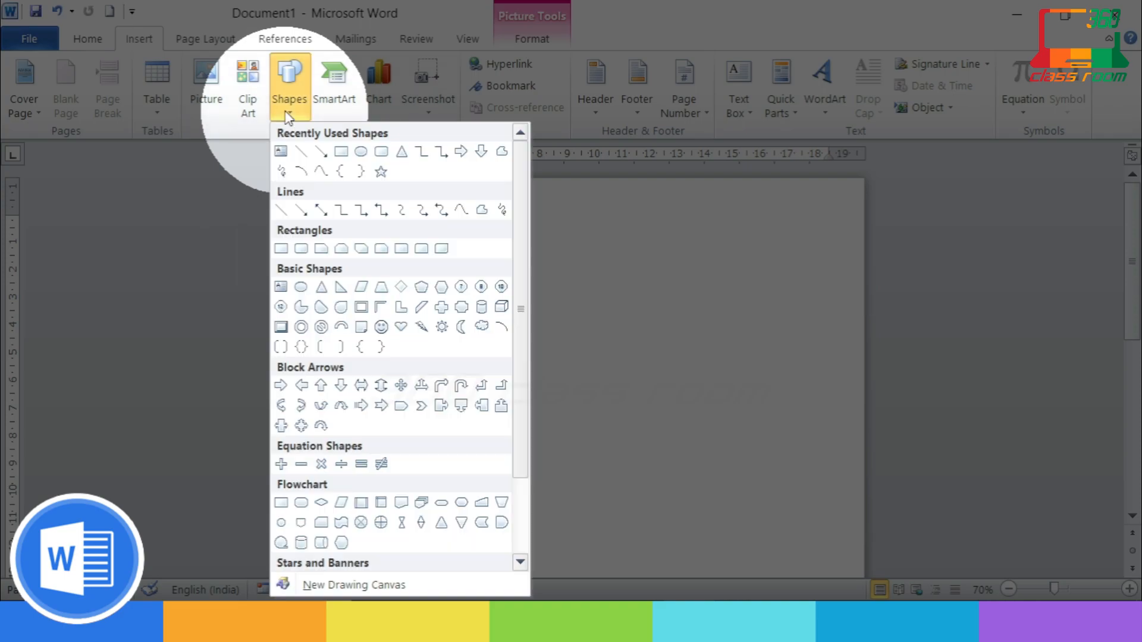
pyautogui.click(342, 152)
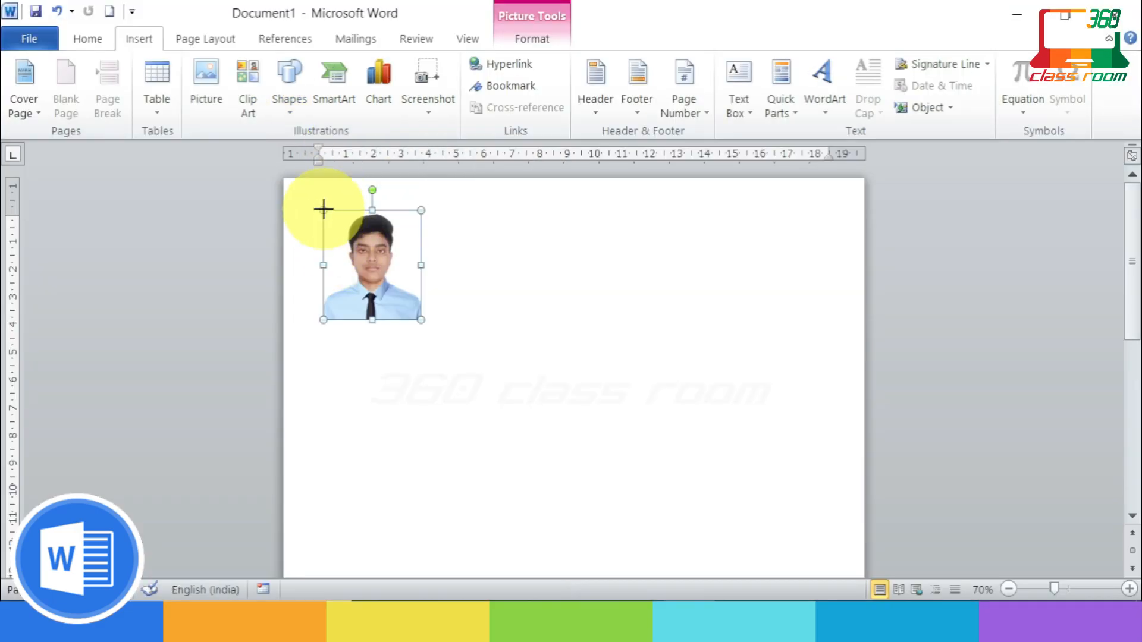
pyautogui.moveTo(324, 209); pyautogui.dragTo(420, 320)
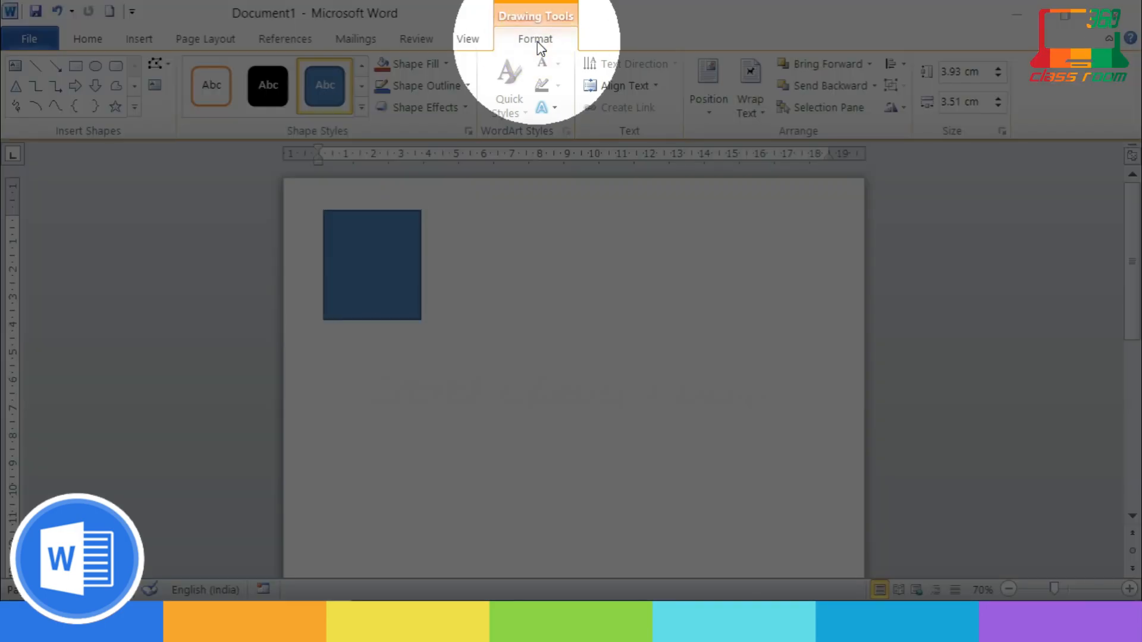
# Send the rectangle behind the text so it serves as the photo's background
pyautogui.click(873, 87)
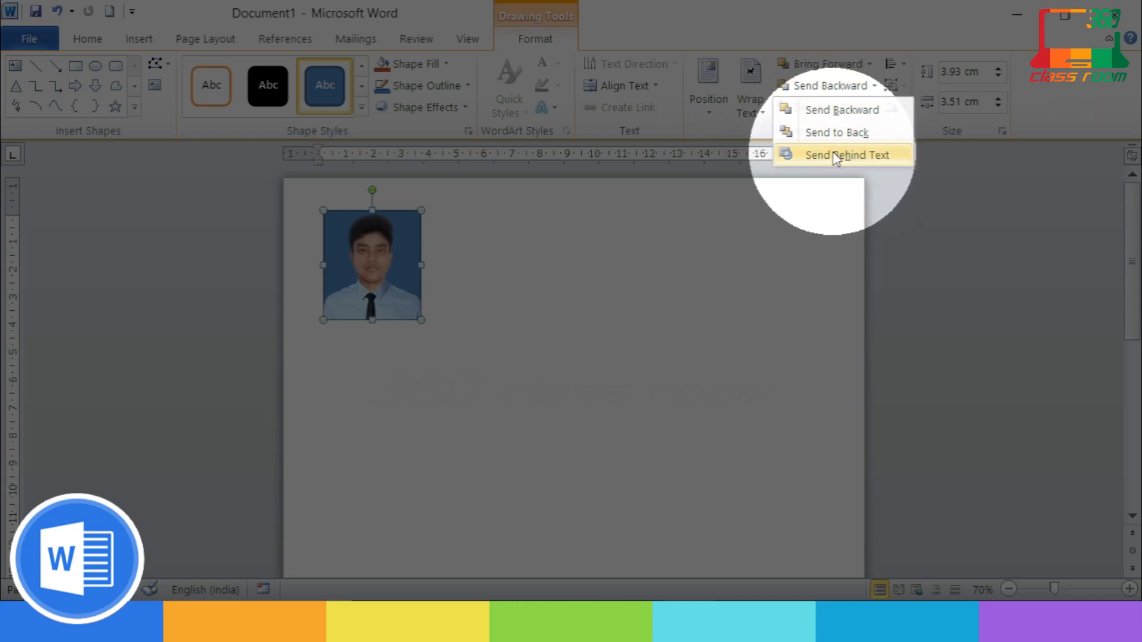
pyautogui.click(832, 155)
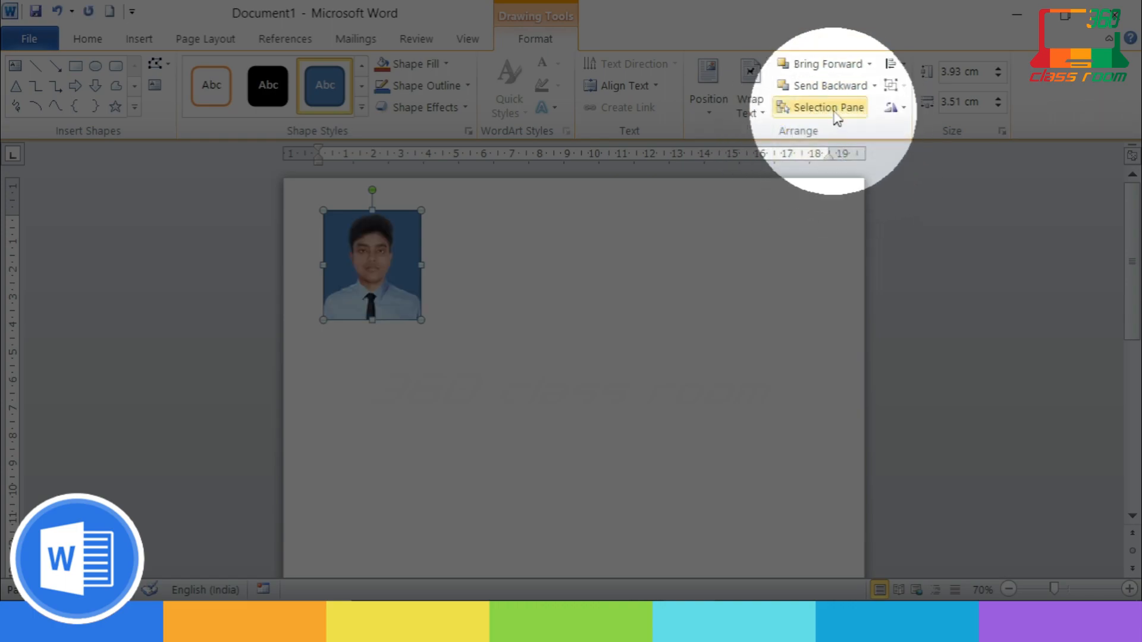
pyautogui.click(873, 86)
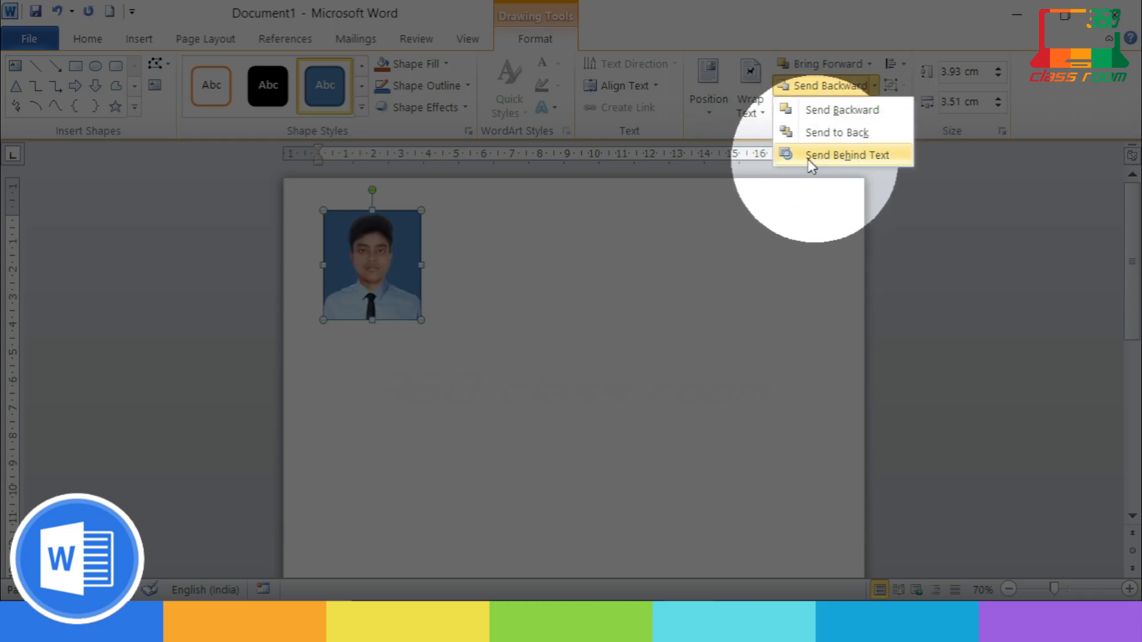
# Fill the background rectangle with Dark Blue, Text 2, Lighter 40% and give it a white outline
pyautogui.click(369, 264)
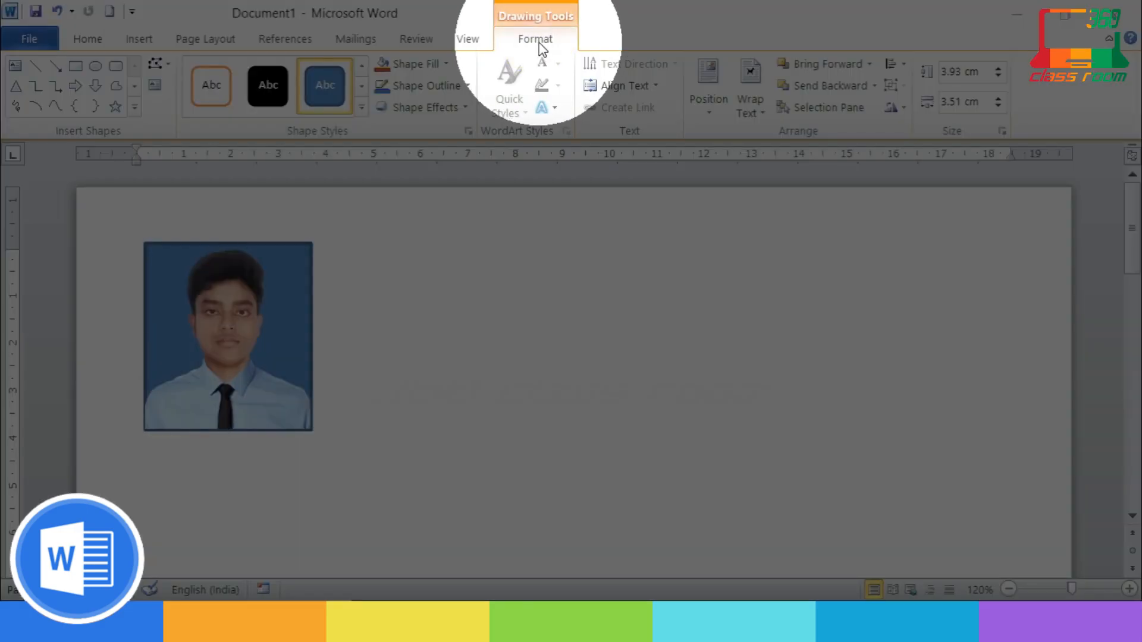
pyautogui.click(539, 42)
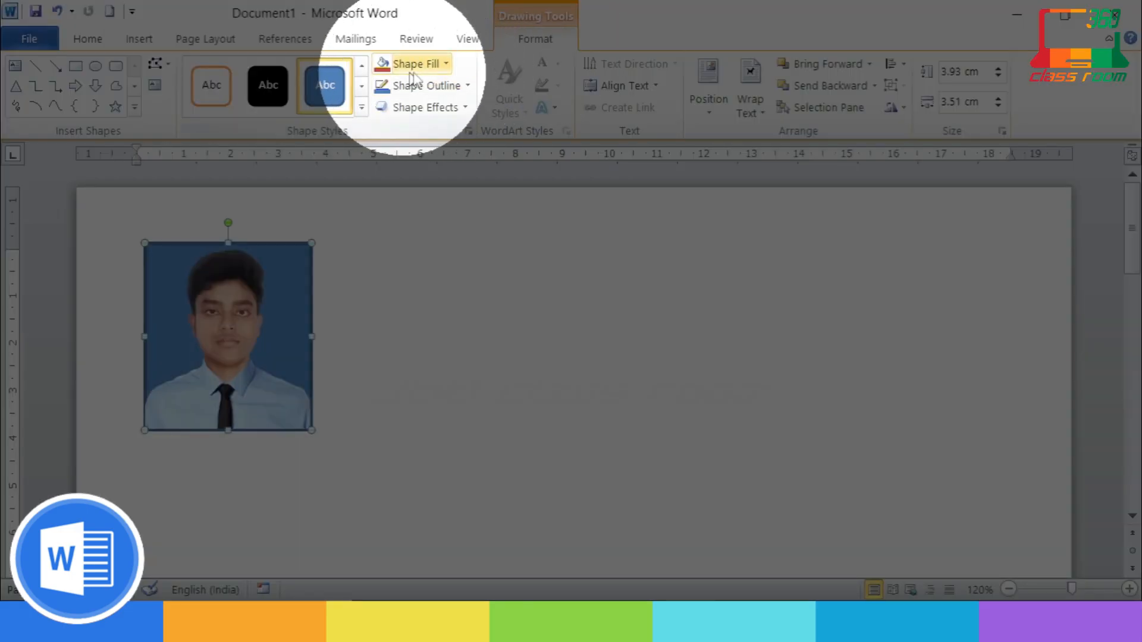
pyautogui.click(445, 65)
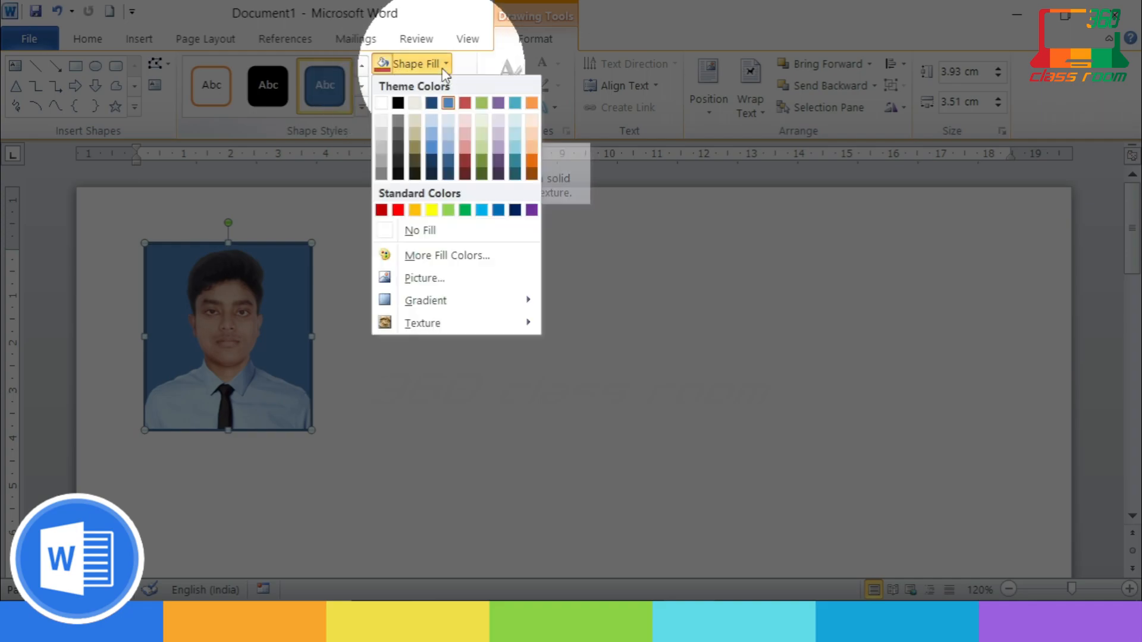
pyautogui.click(454, 148)
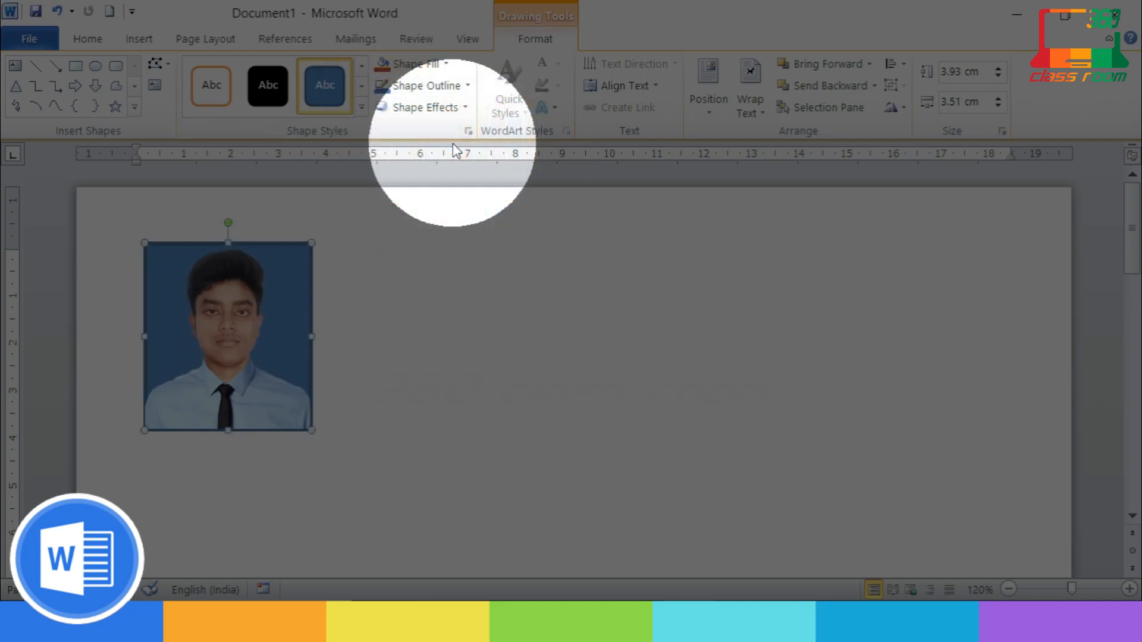
pyautogui.click(443, 64)
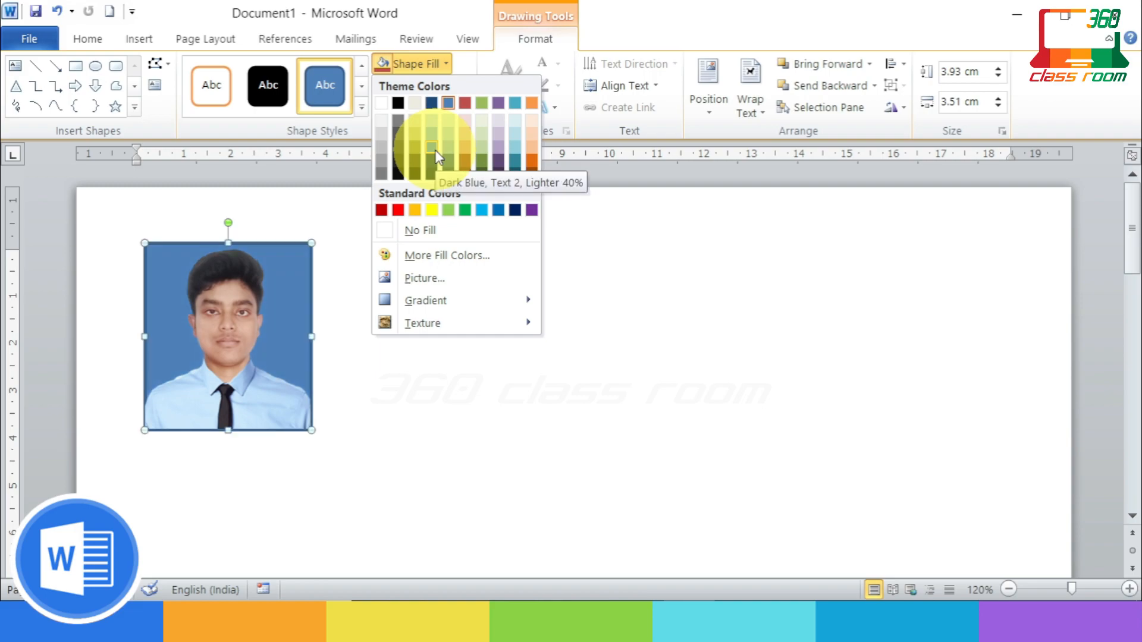
pyautogui.click(434, 149)
pyautogui.click(449, 87)
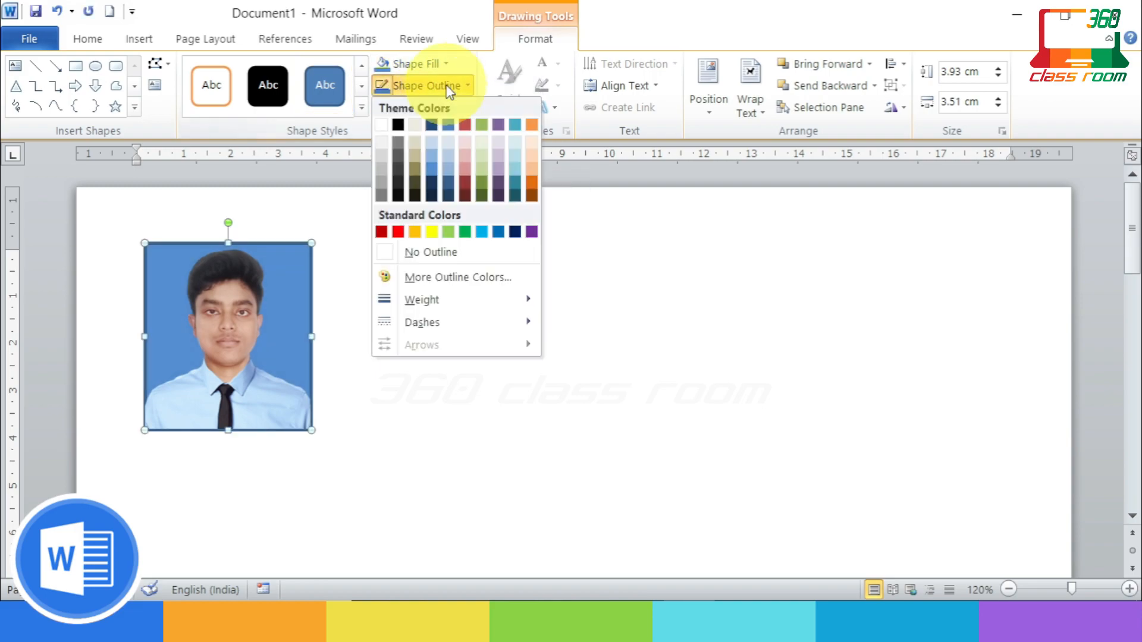
pyautogui.click(381, 126)
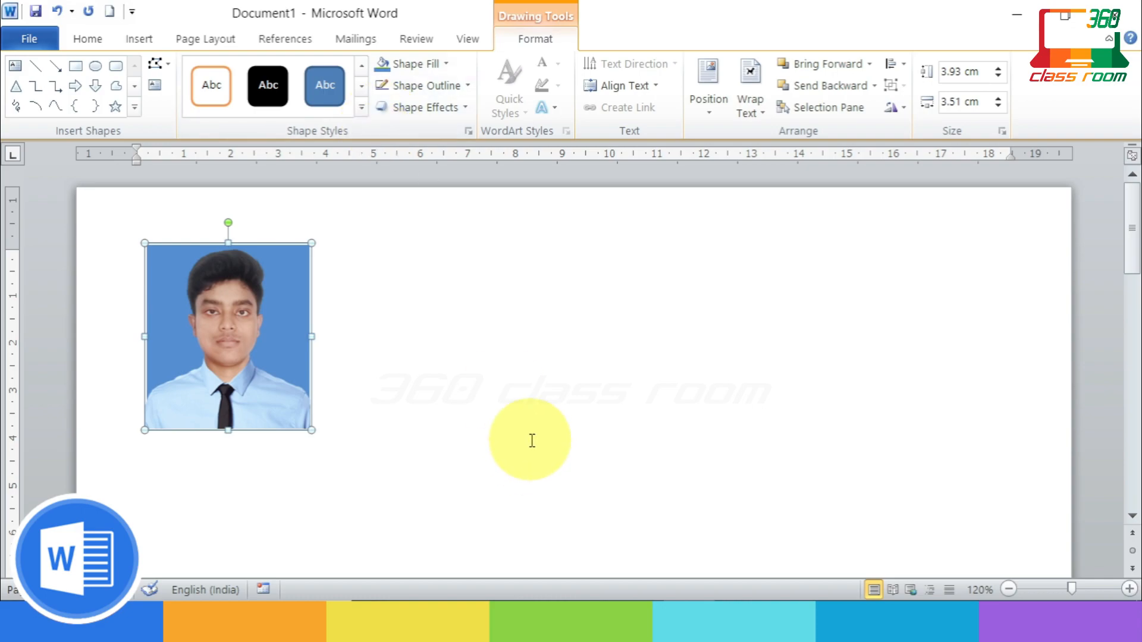
# Nudge the finished passport photo slightly down into its place in the page's upper-left corner
pyautogui.keyDown('ctrl'); pyautogui.scroll(-4, 531, 441); pyautogui.keyUp('ctrl')
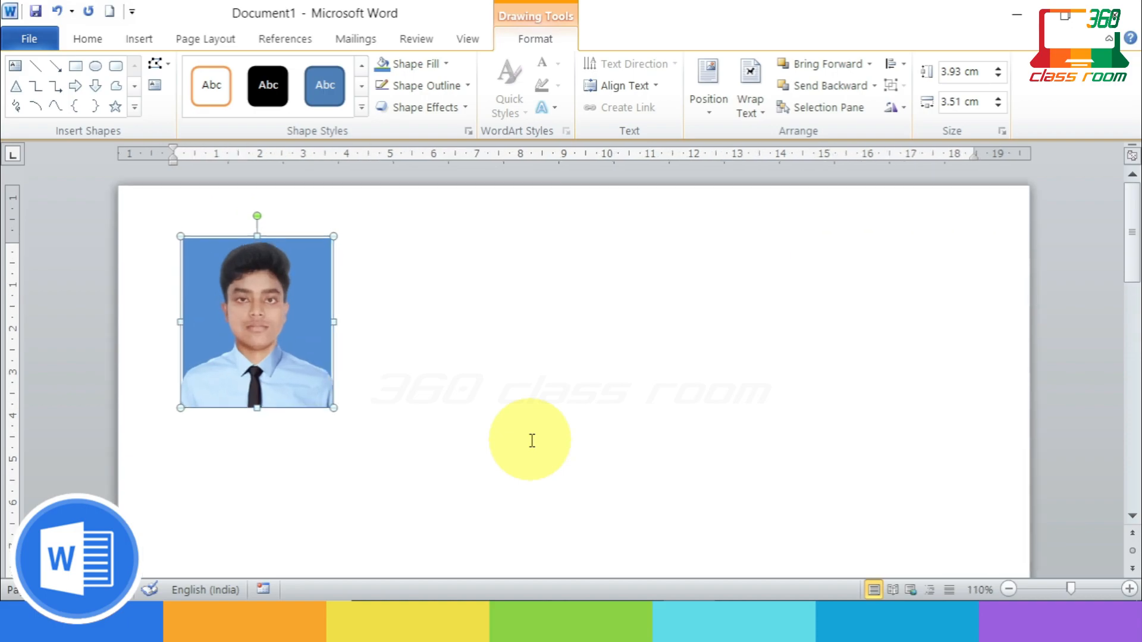
pyautogui.keyDown('ctrl'); pyautogui.scroll(-1, 532, 441); pyautogui.keyUp('ctrl')
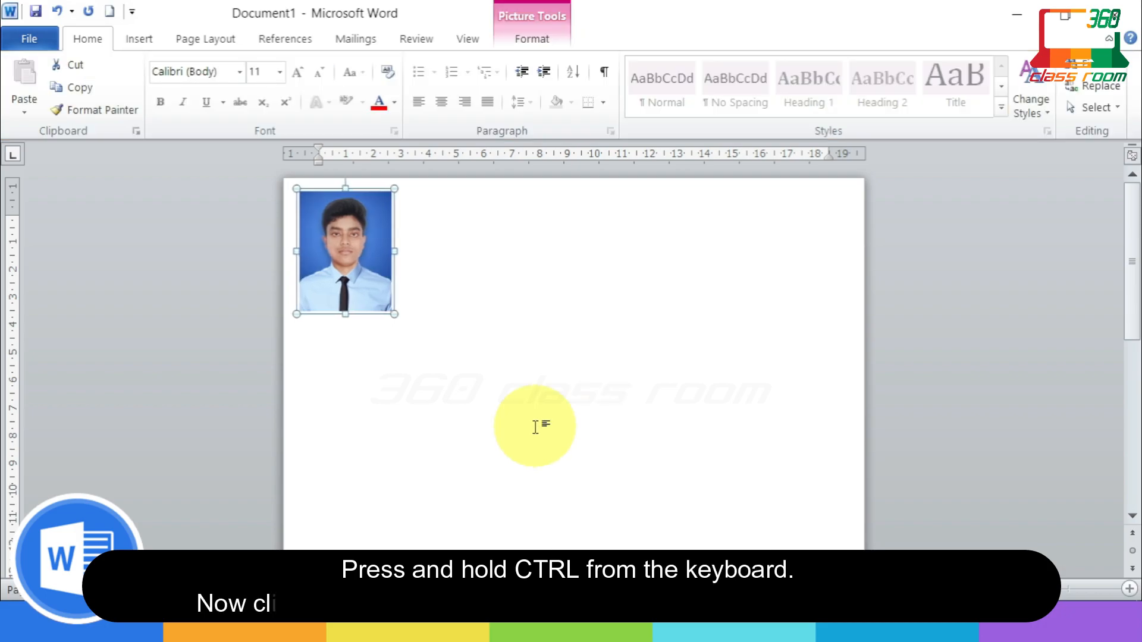
pyautogui.hotkey('ctrl', 'Left')
pyautogui.hotkey('ctrl', 'Down')
pyautogui.hotkey('ctrl', 'Down')
pyautogui.hotkey('ctrl', 'Down')
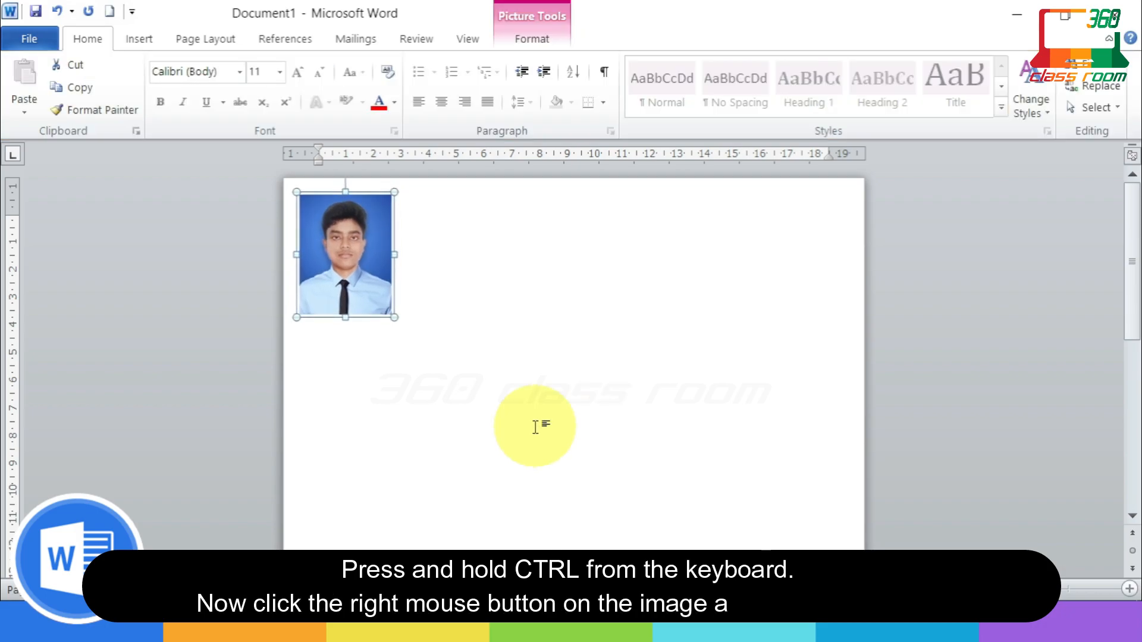
pyautogui.hotkey('ctrl', 'Left')
pyautogui.hotkey('ctrl', 'Down')
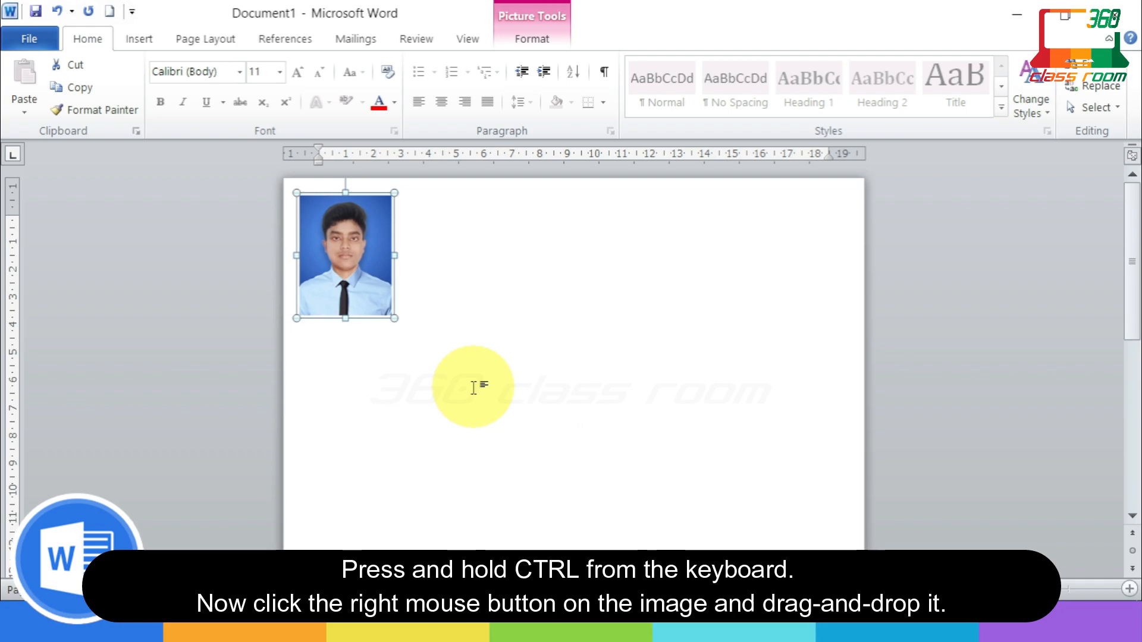
# Copy the photo across the page to form a row of five evenly spaced photos
pyautogui.moveTo(345, 267); pyautogui.dragTo(812, 297)
pyautogui.click(803, 413)
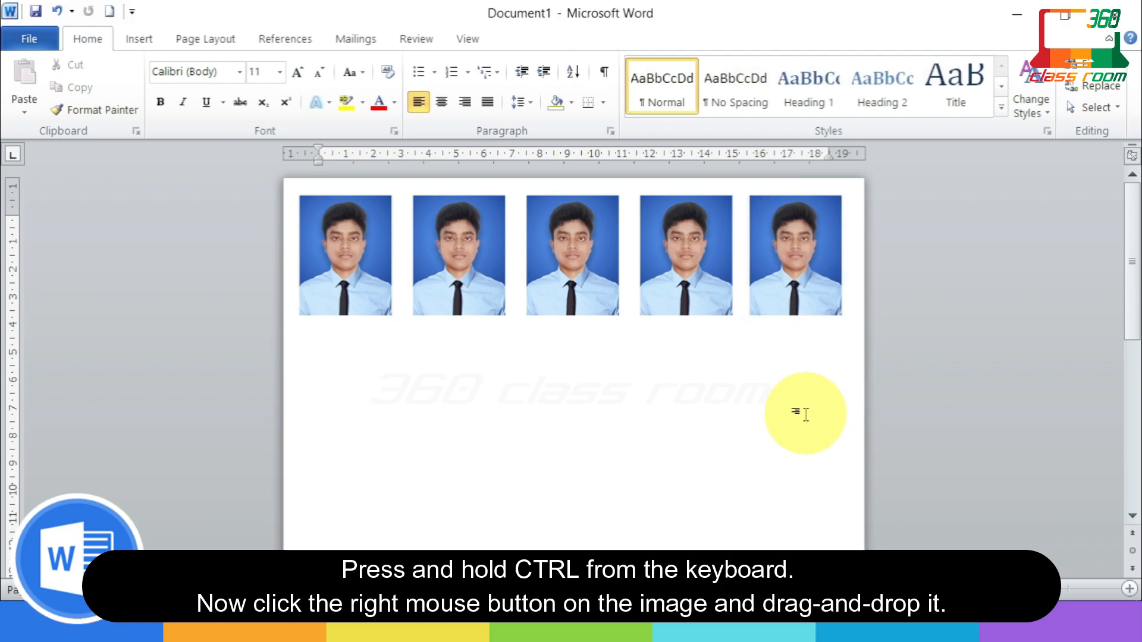
# Select all five photos and copy the row down the page until there are five evenly spaced rows
pyautogui.click(349, 286)
pyautogui.keyDown('ctrl'); pyautogui.click(458, 285); pyautogui.keyUp('ctrl')
pyautogui.keyDown('ctrl'); pyautogui.click(572, 298); pyautogui.keyUp('ctrl')
pyautogui.keyDown('ctrl'); pyautogui.click(668, 293); pyautogui.keyUp('ctrl')
pyautogui.keyDown('ctrl'); pyautogui.click(783, 287); pyautogui.keyUp('ctrl')
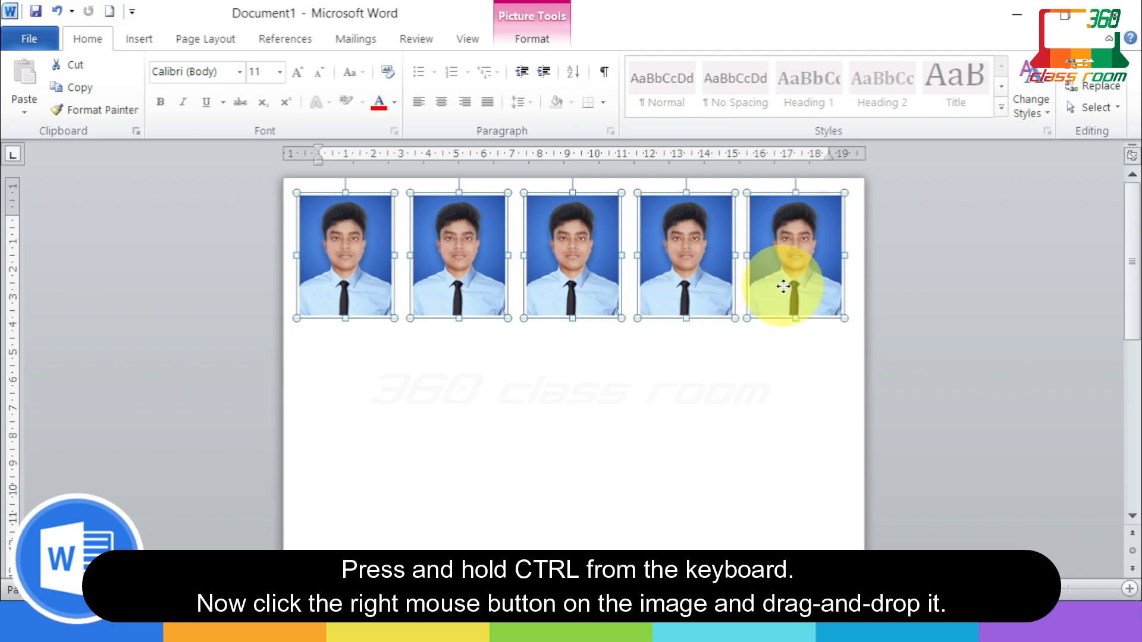
pyautogui.moveTo(790, 293); pyautogui.dragTo(798, 476)
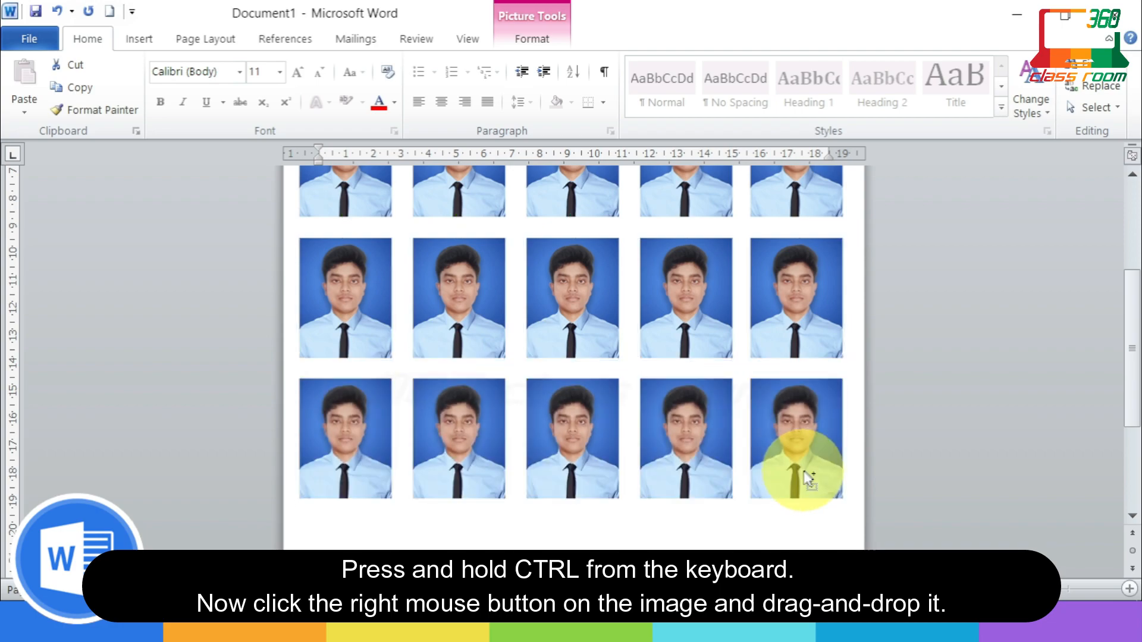
pyautogui.scroll(-5, 797, 466)
pyautogui.moveTo(812, 294); pyautogui.dragTo(800, 423)
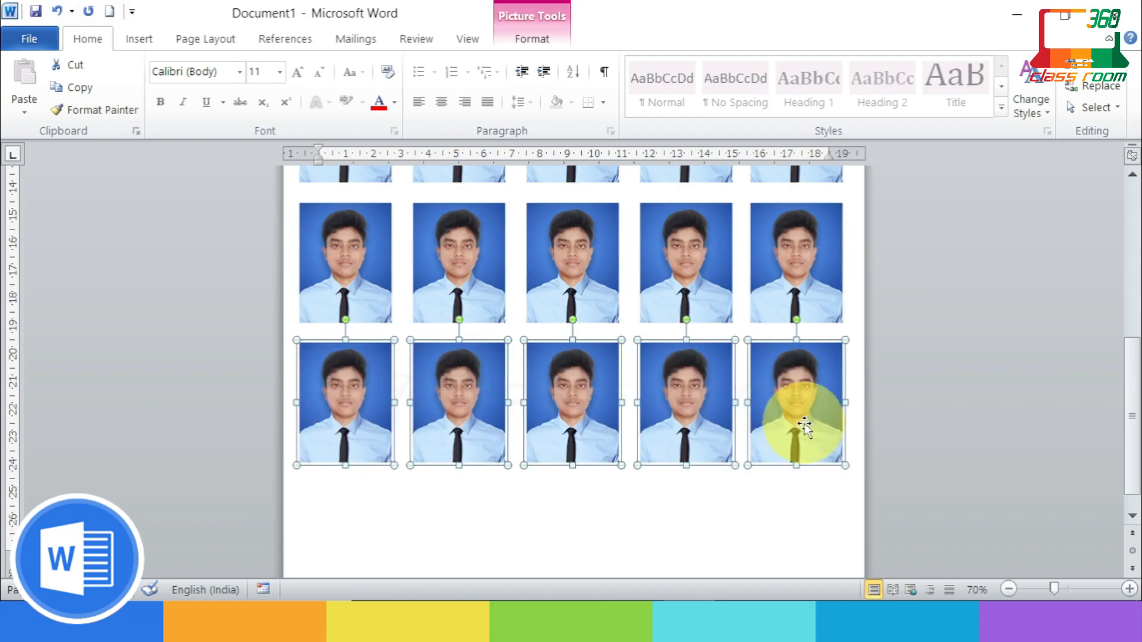
pyautogui.scroll(-1, 801, 423)
pyautogui.scroll(-4, 812, 408)
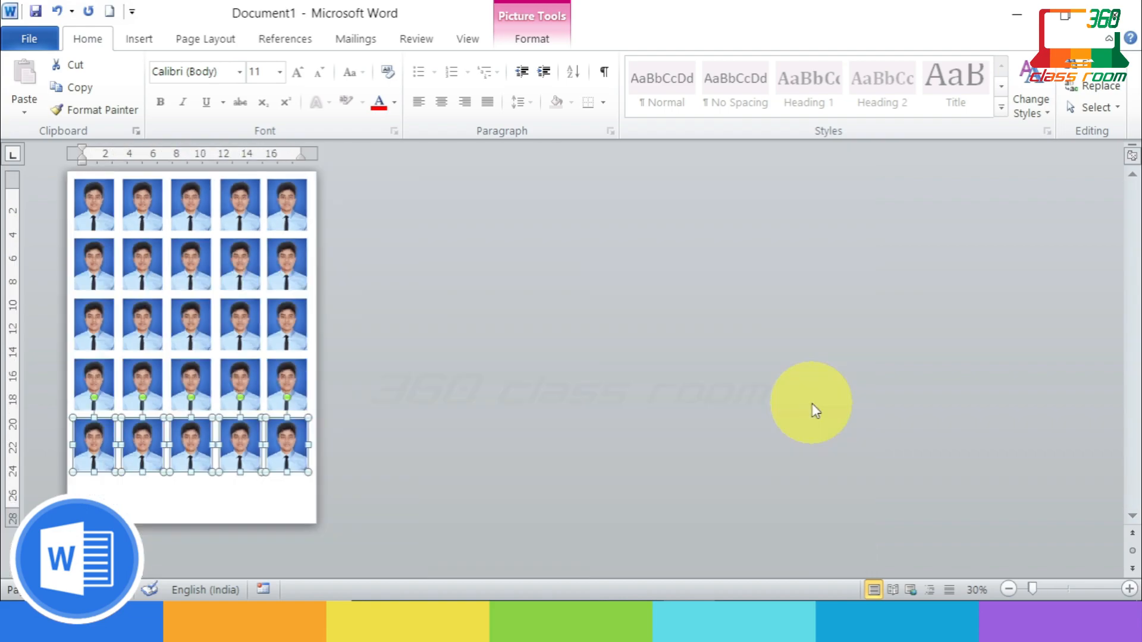
pyautogui.click(280, 497)
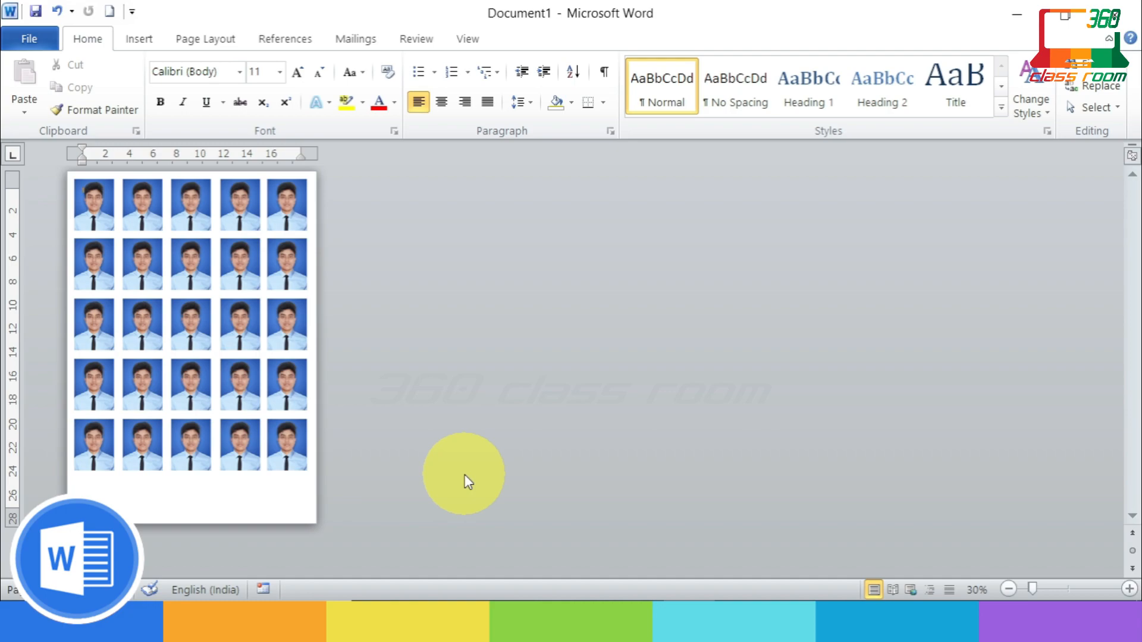